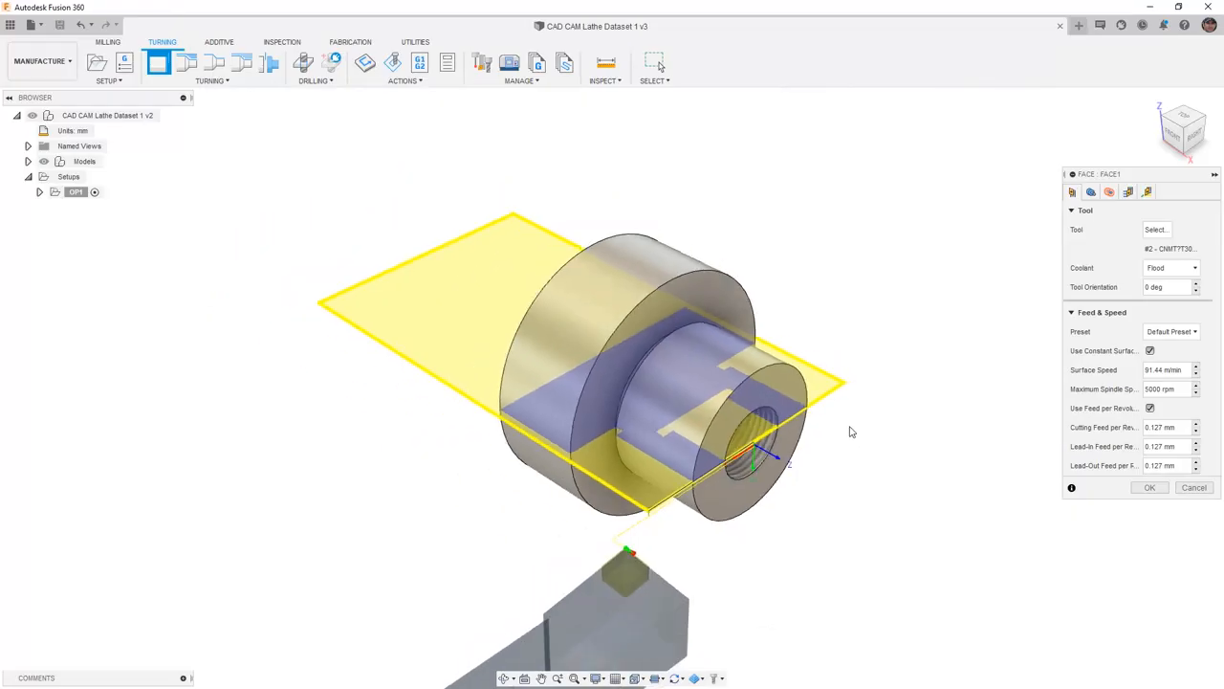
# Step: Examine the facing operation from the top view and review its geometry, radii and passes settings
pyautogui.click(1194, 115)
pyautogui.click(1197, 113)
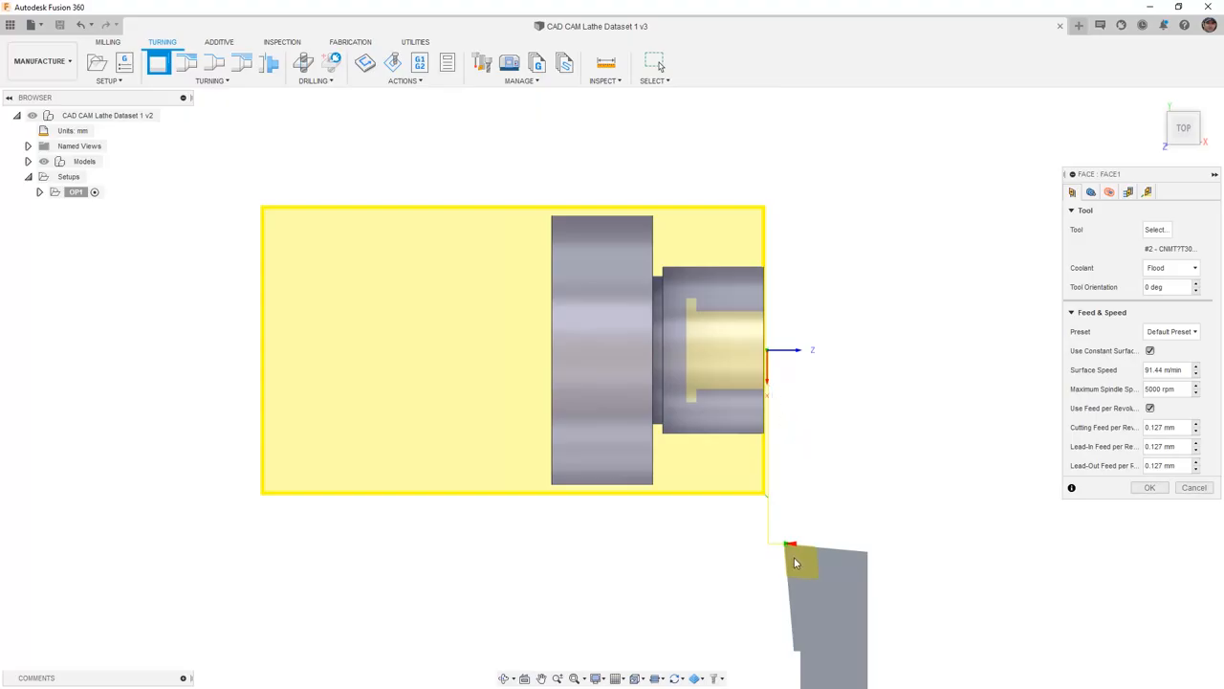
pyautogui.scroll(2, 792, 553)
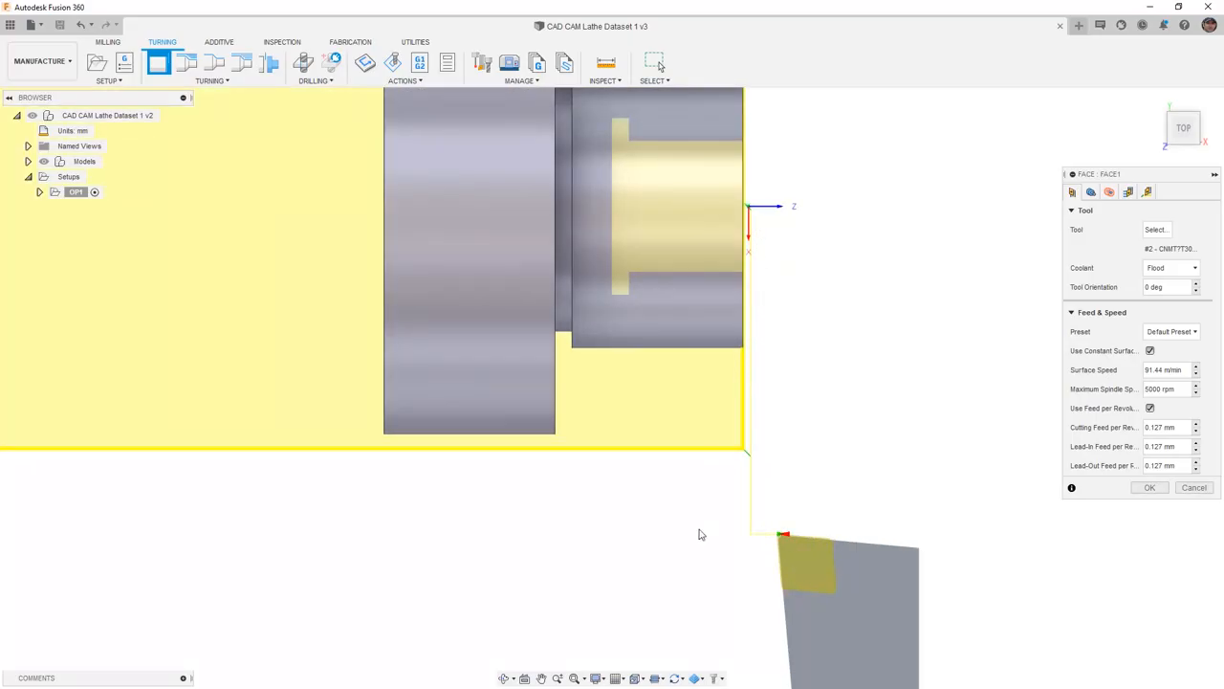
pyautogui.scroll(-2, 698, 565)
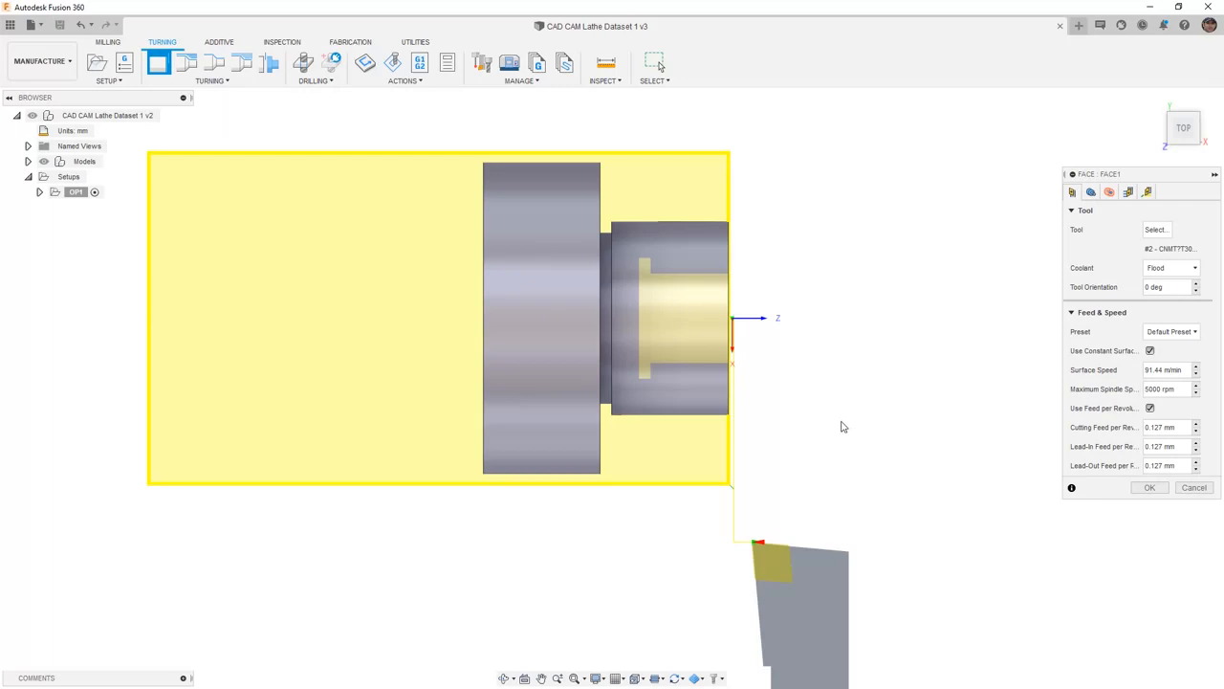
pyautogui.click(1095, 194)
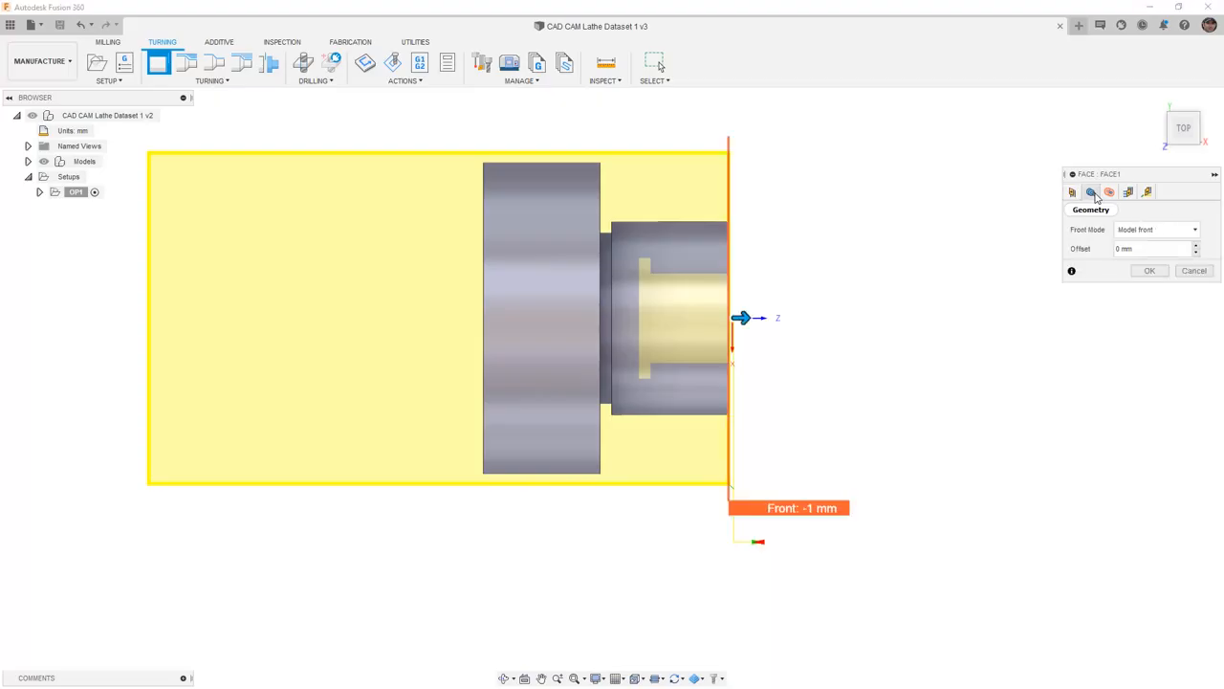
pyautogui.click(1110, 194)
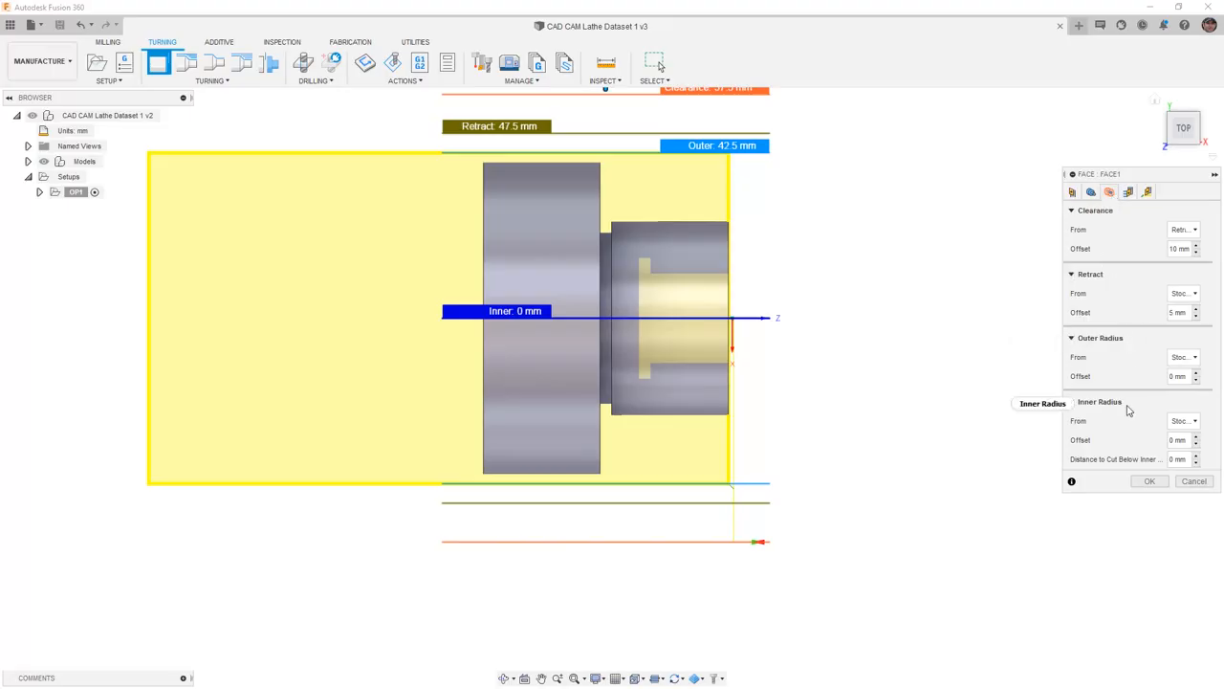
pyautogui.moveTo(1129, 409)
pyautogui.click(1129, 192)
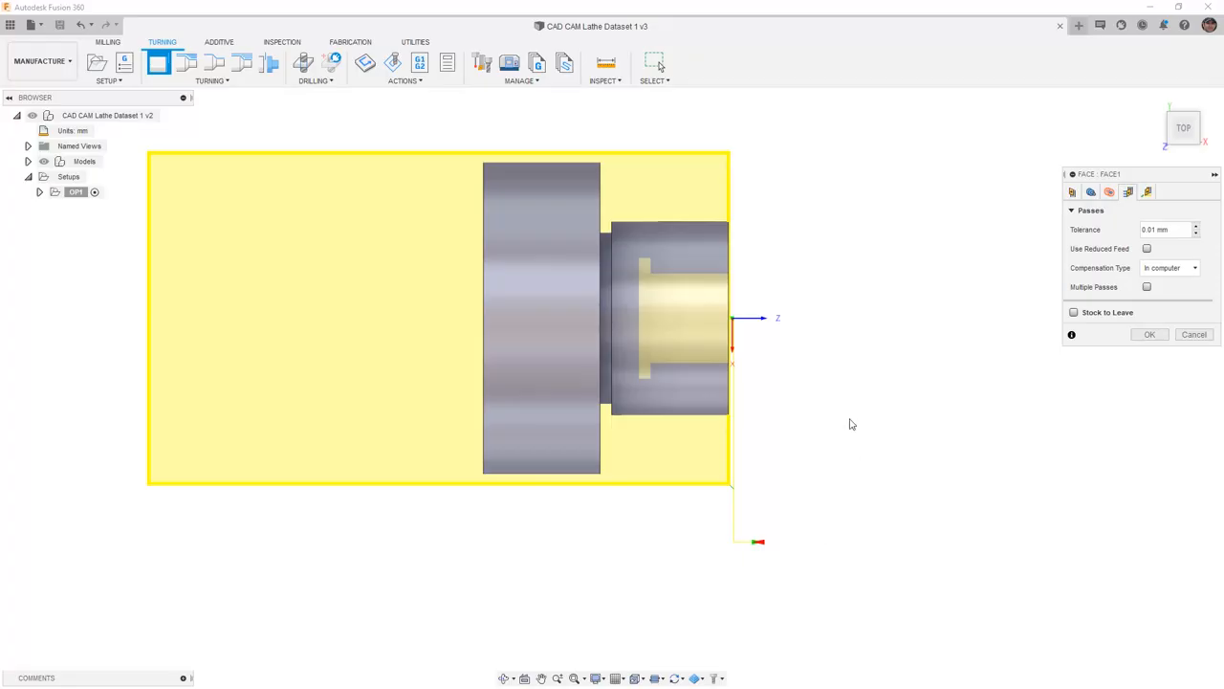
# Step: Set the facing operation's linear lead-in length to 3 mm and generate its toolpath
pyautogui.click(1148, 192)
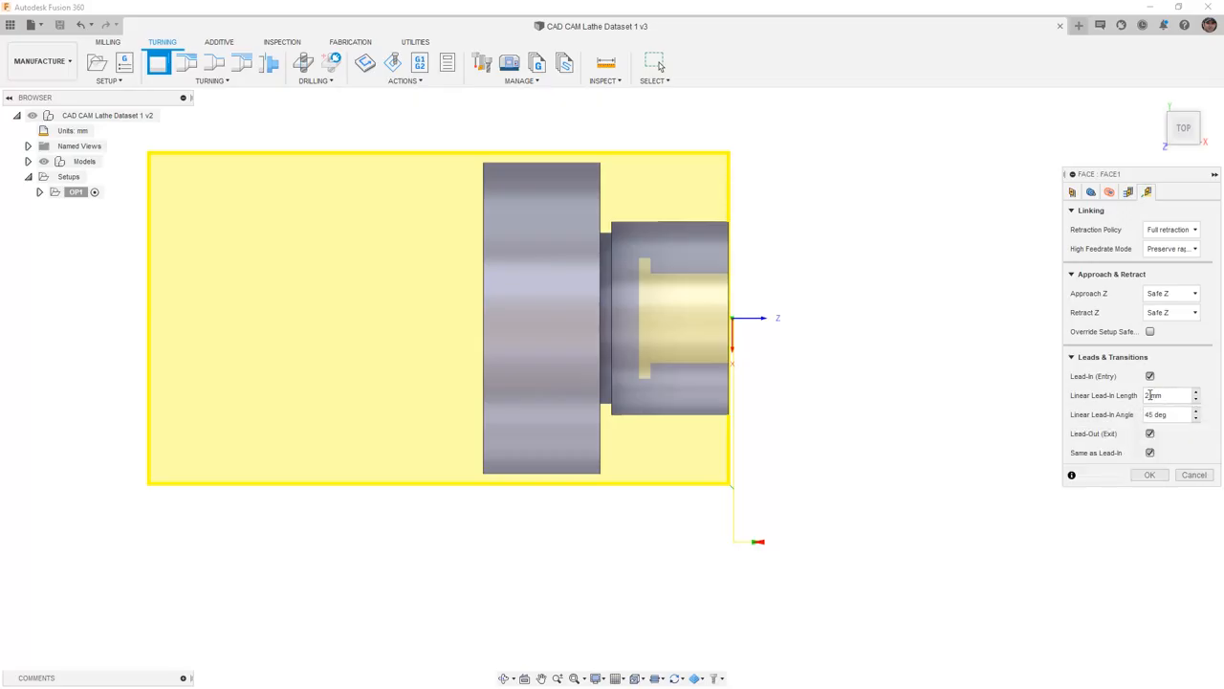
pyautogui.moveTo(1149, 395)
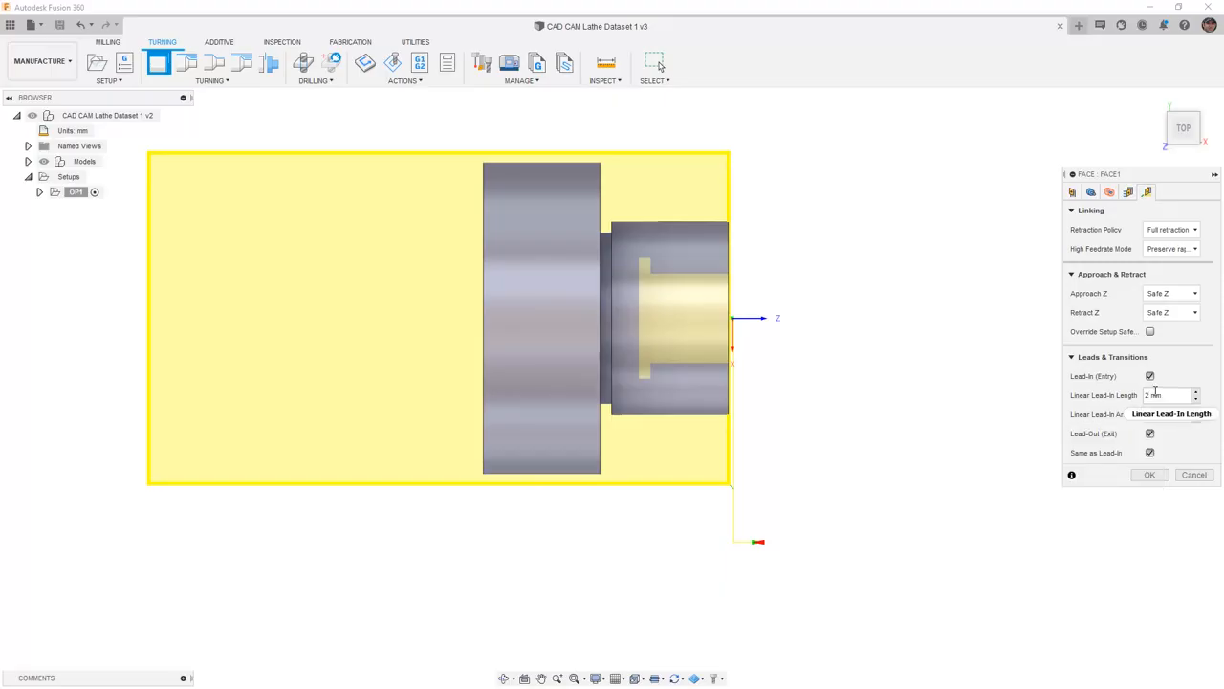
pyautogui.write('3')
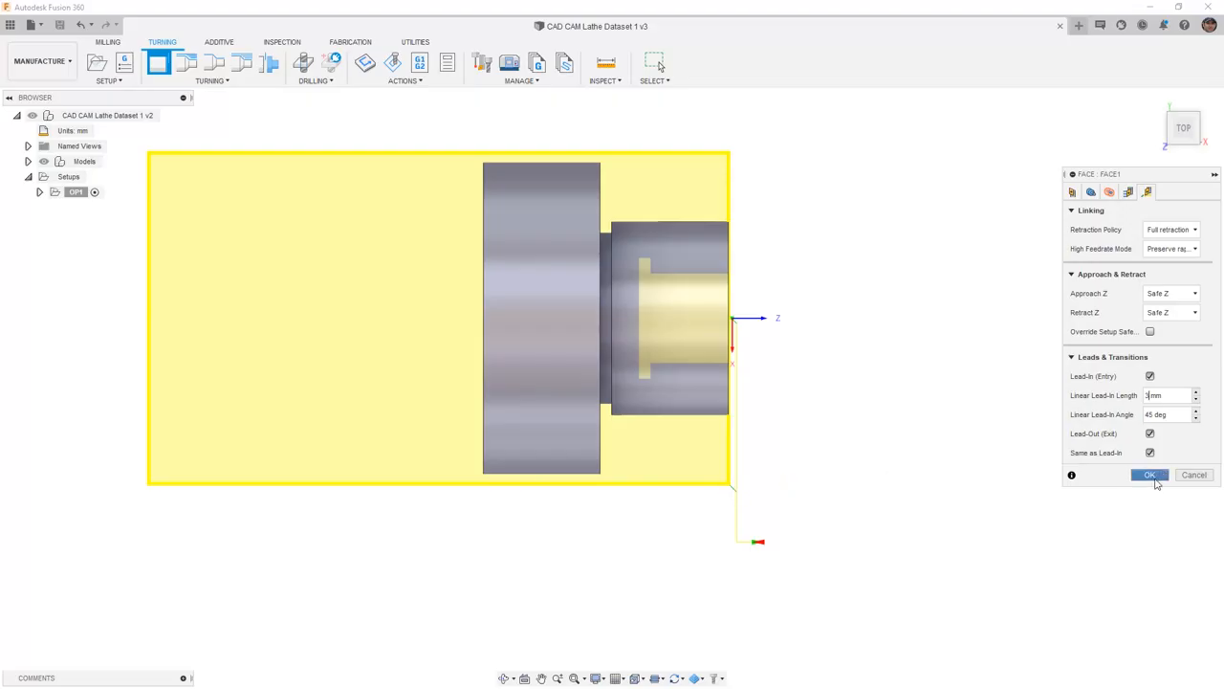
pyautogui.click(1150, 476)
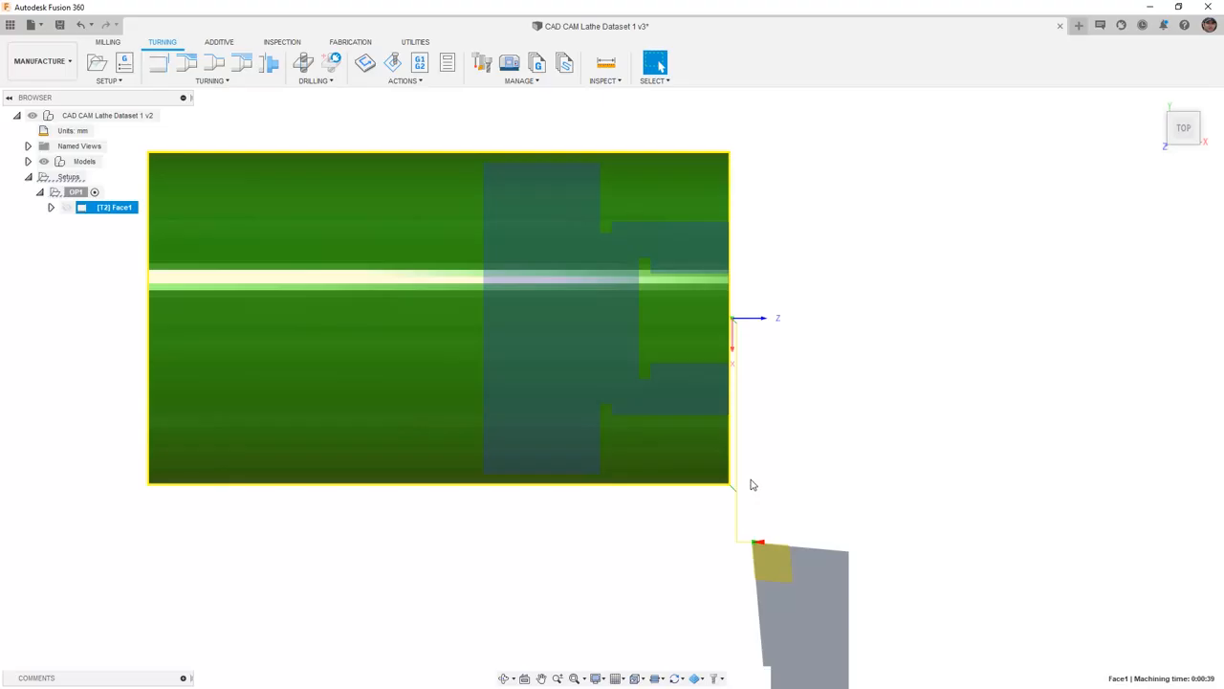
pyautogui.click(676, 528)
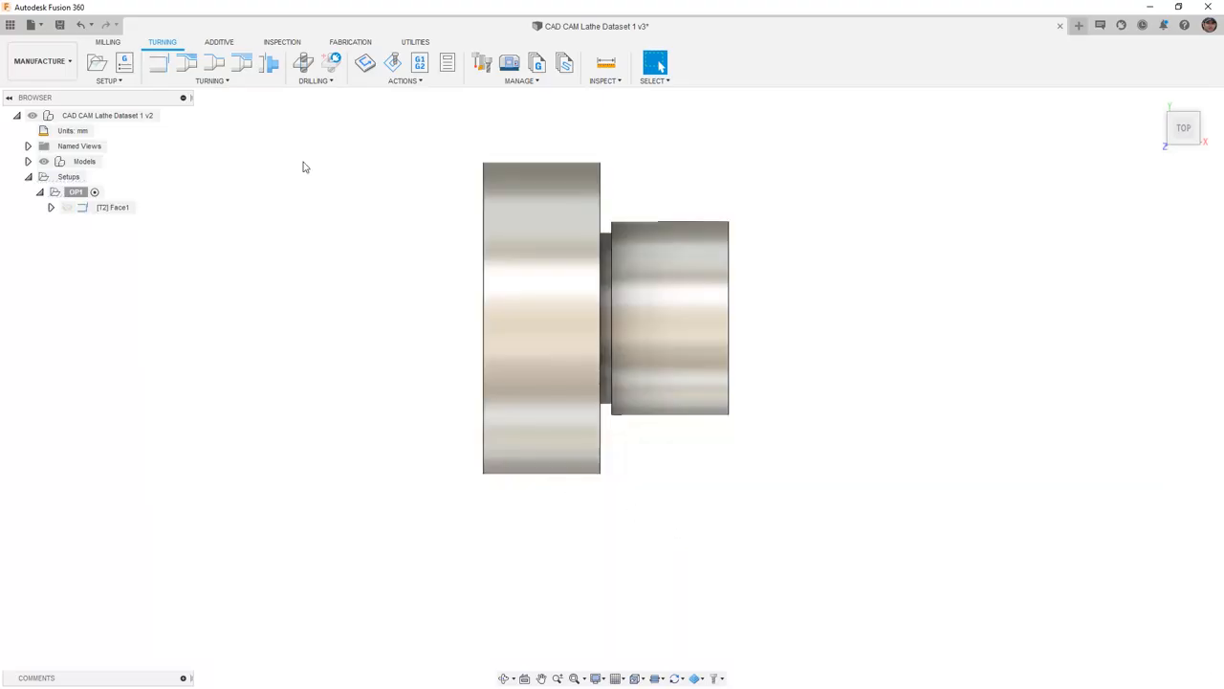
# Step: Create a Turning Profile Roughing operation on the outside profile with a 5 mm tangential extension at the back
pyautogui.click(227, 81)
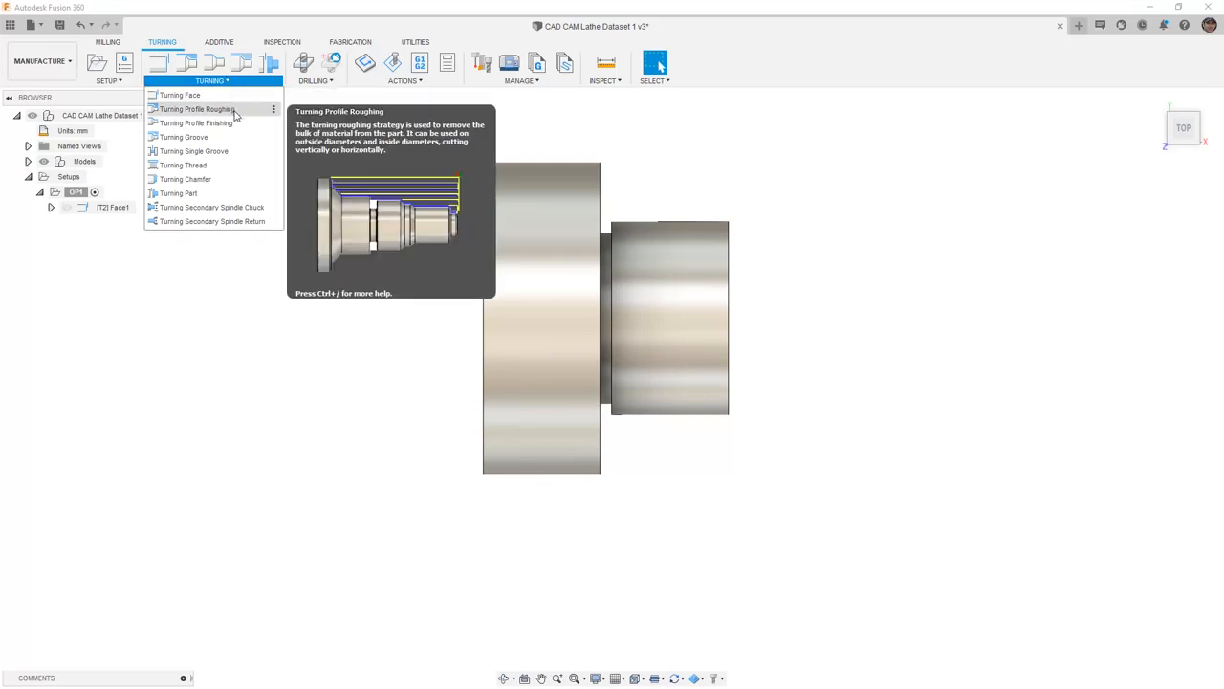
pyautogui.click(197, 109)
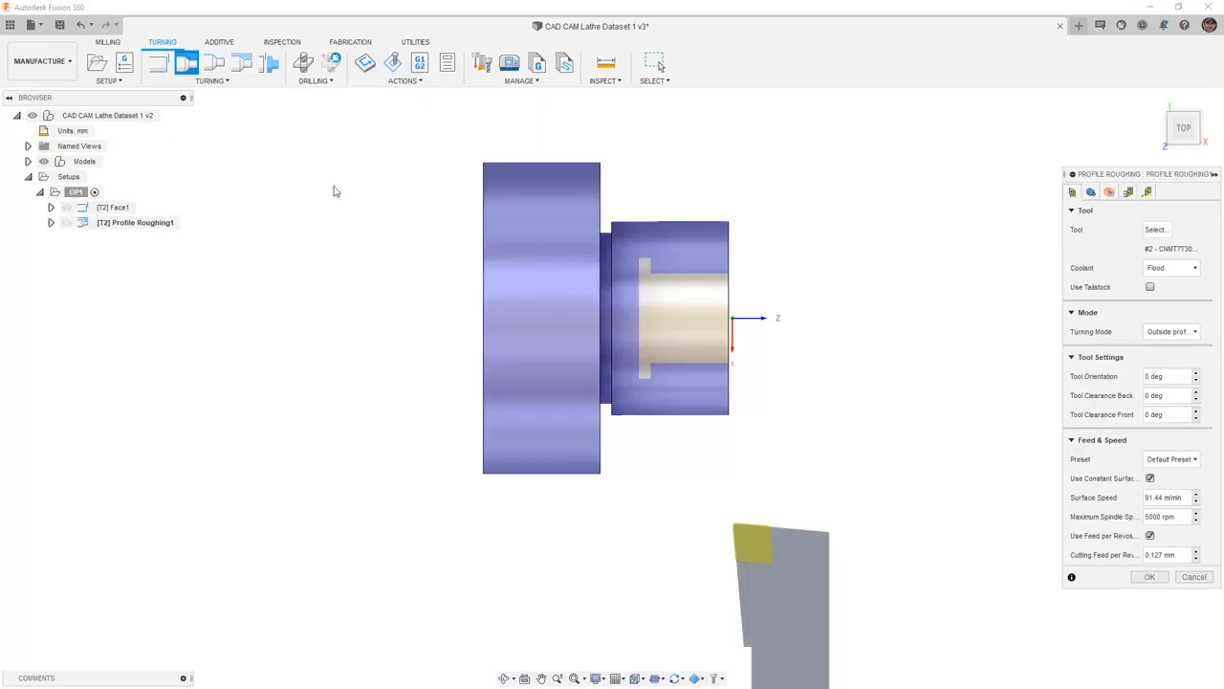
pyautogui.click(1179, 332)
pyautogui.click(1183, 335)
pyautogui.click(1091, 192)
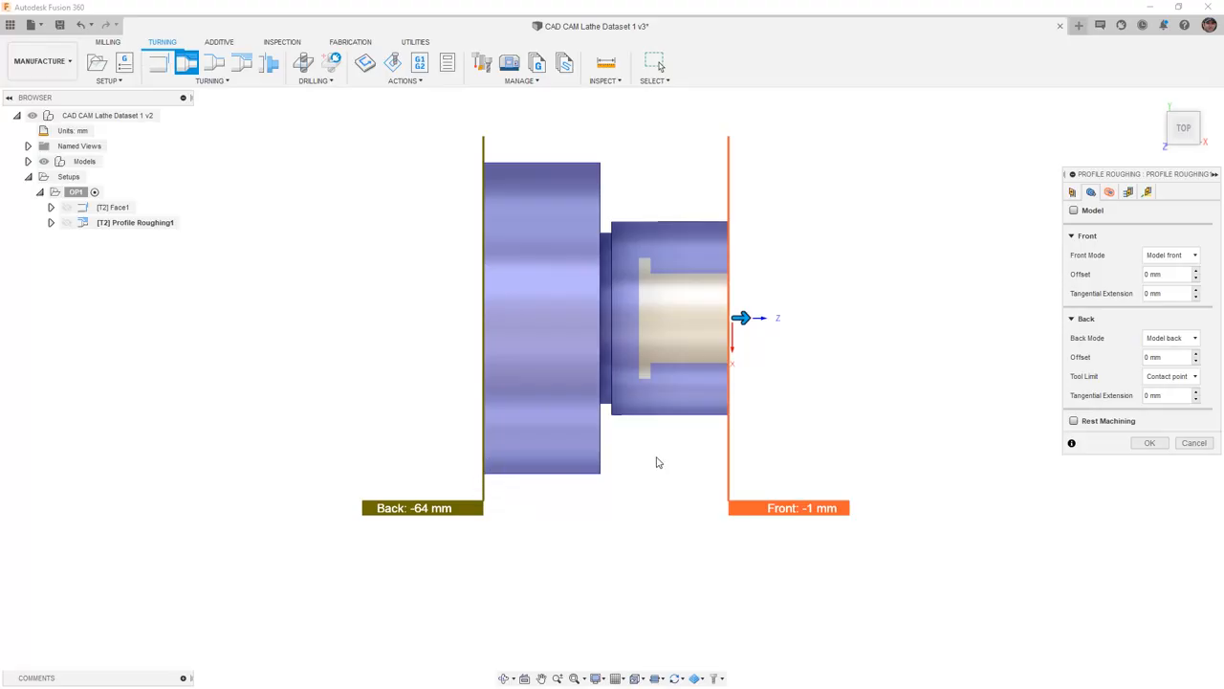
pyautogui.click(1153, 395)
# Step: Keep horizontal passes and radial grooving for the roughing operation and generate its toolpath
pyautogui.click(1130, 192)
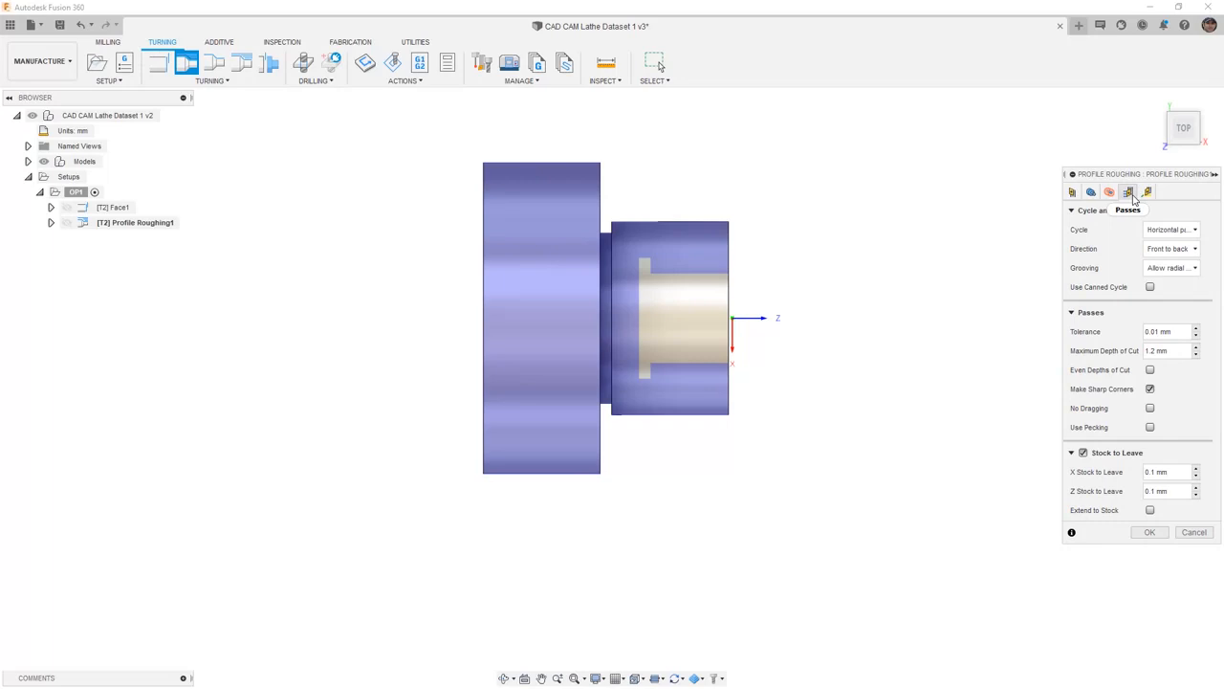
pyautogui.click(1194, 231)
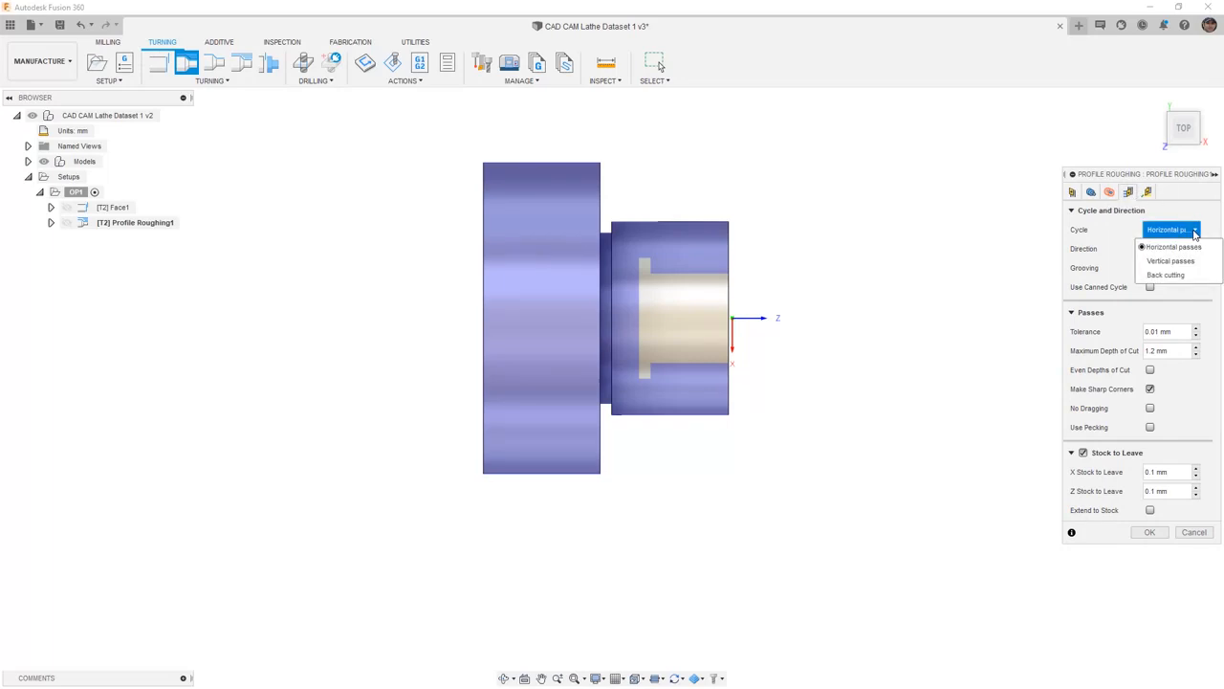
pyautogui.click(1194, 232)
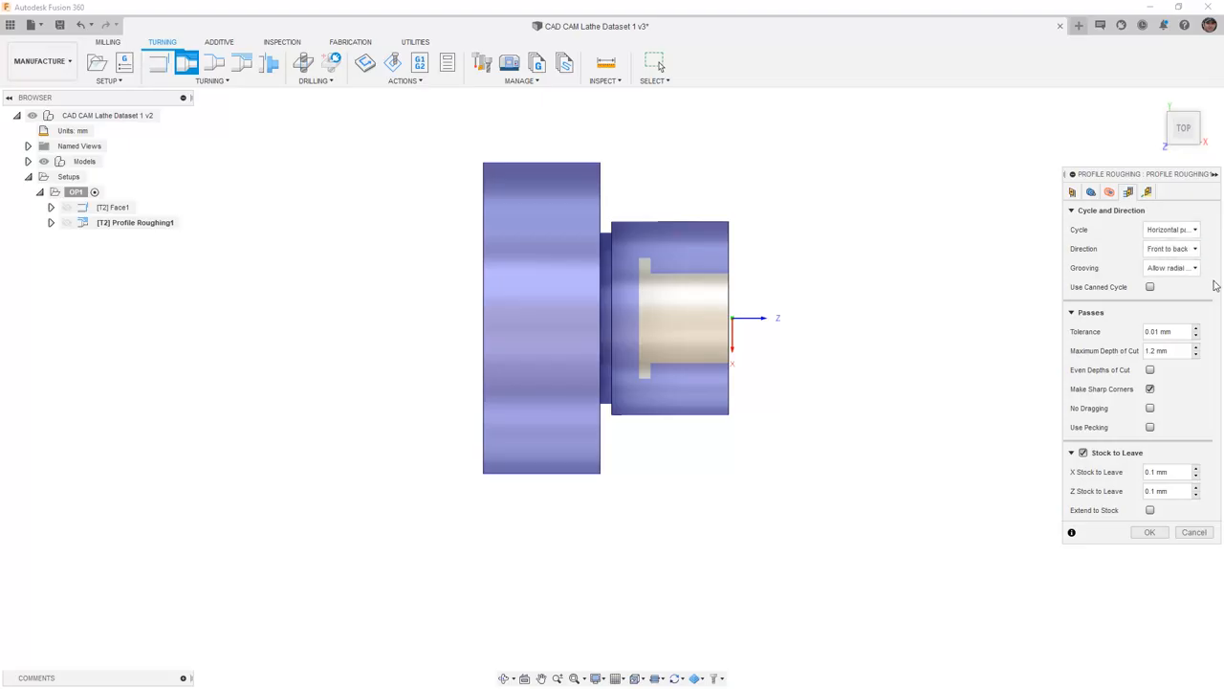
pyautogui.click(1196, 269)
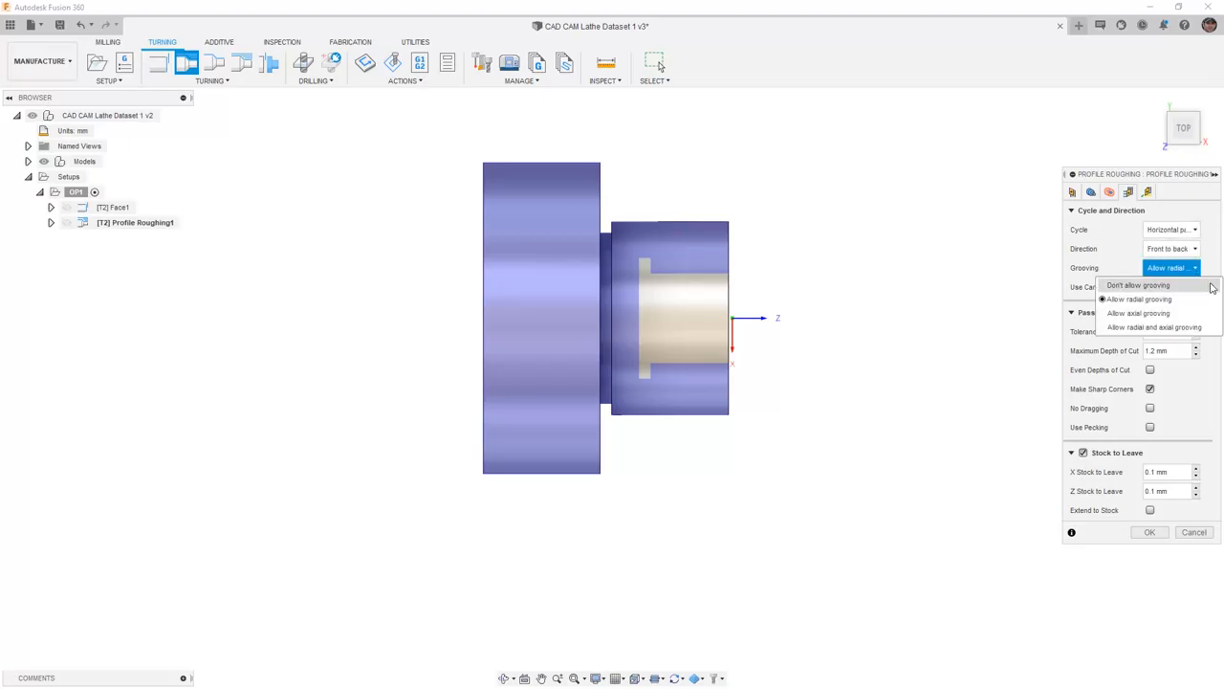
pyautogui.click(1217, 264)
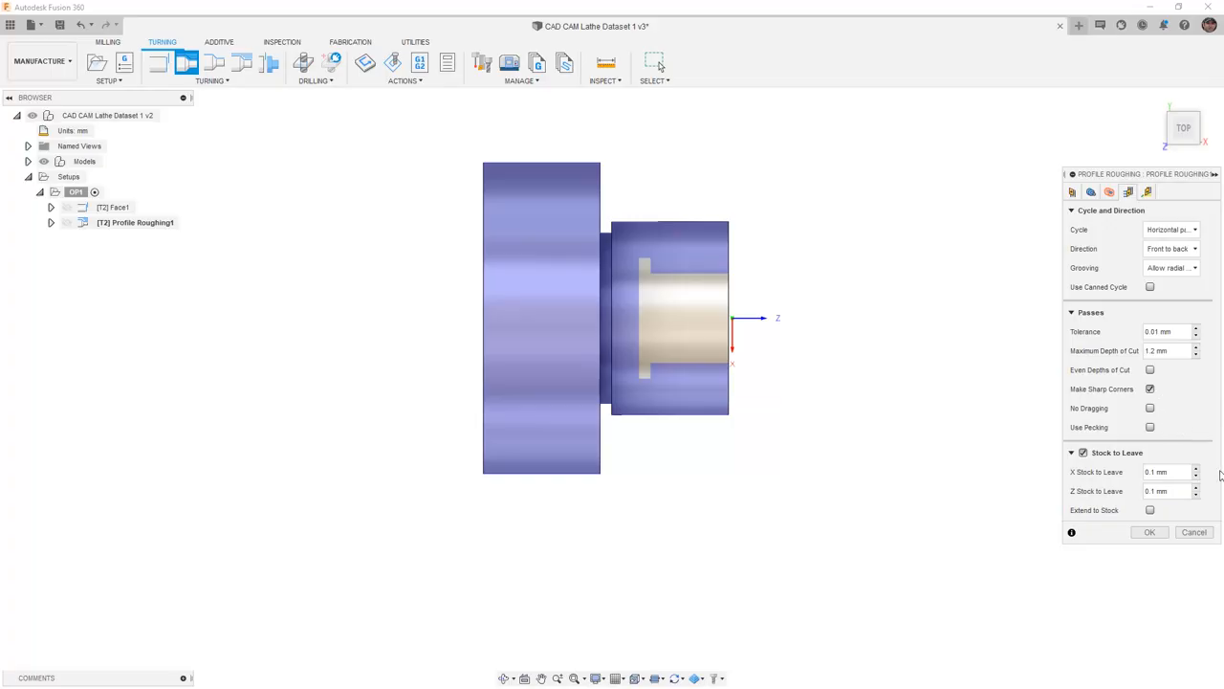
pyautogui.click(1150, 532)
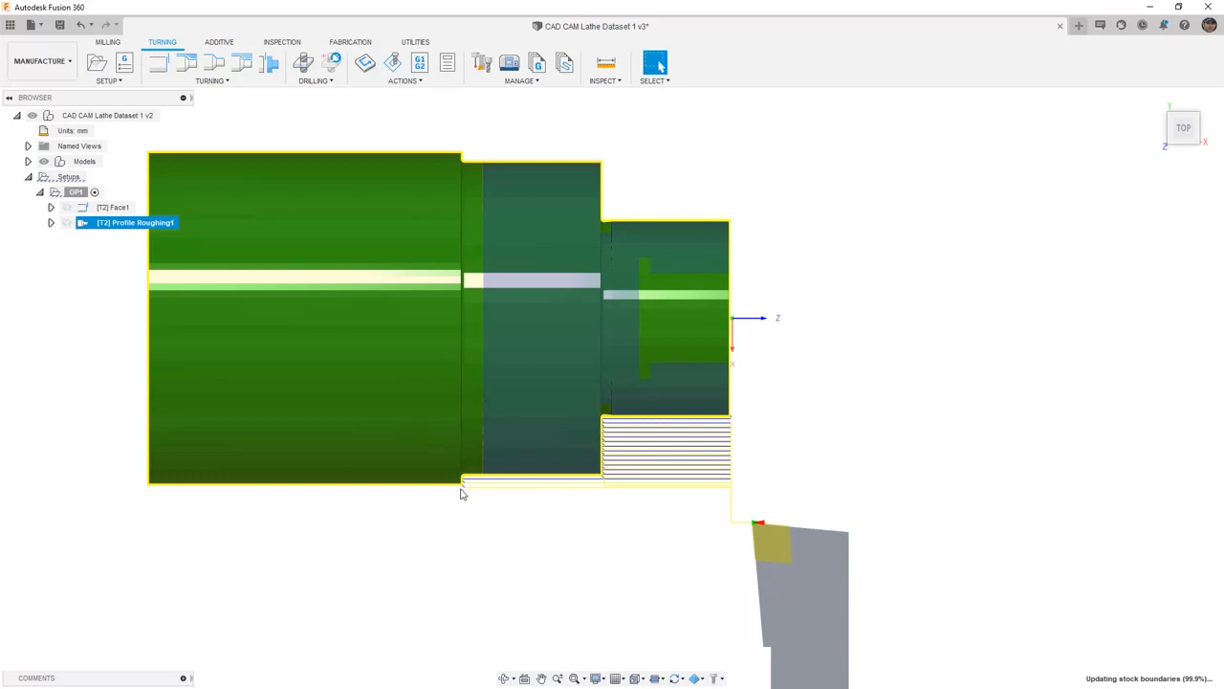
# Step: Edit the profile roughing passes to disallow grooving and enable No Dragging, and regenerate the toolpath
pyautogui.scroll(5, 612, 421)
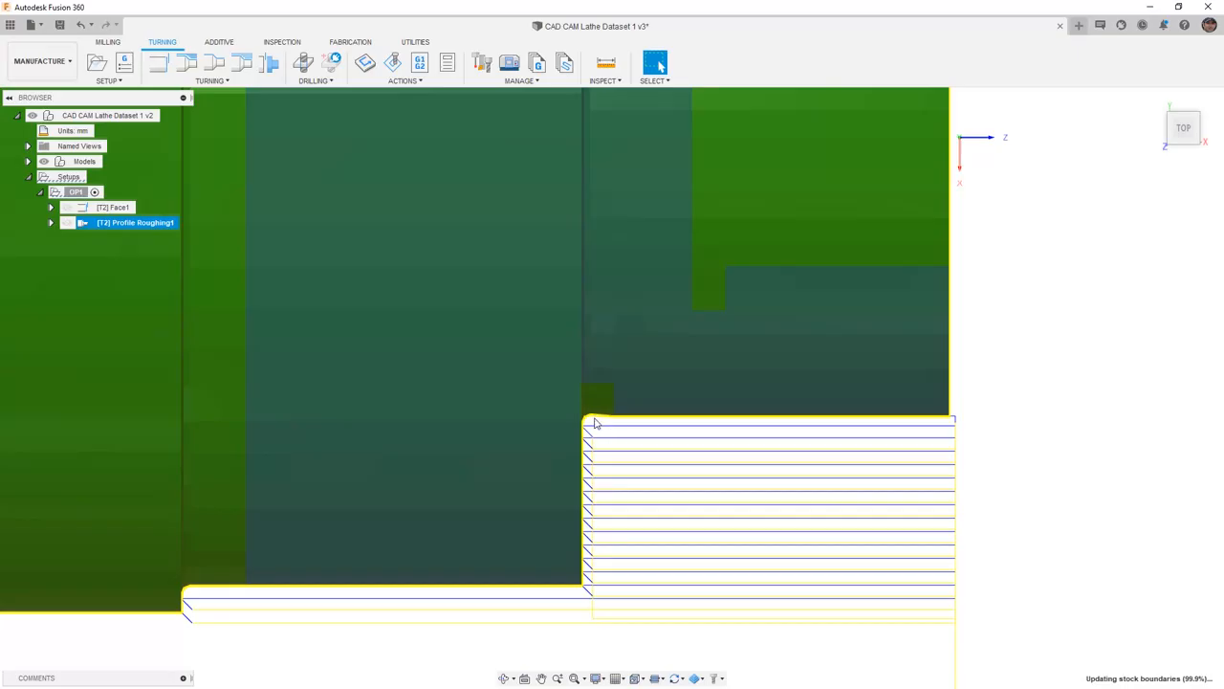
pyautogui.rightClick(136, 227)
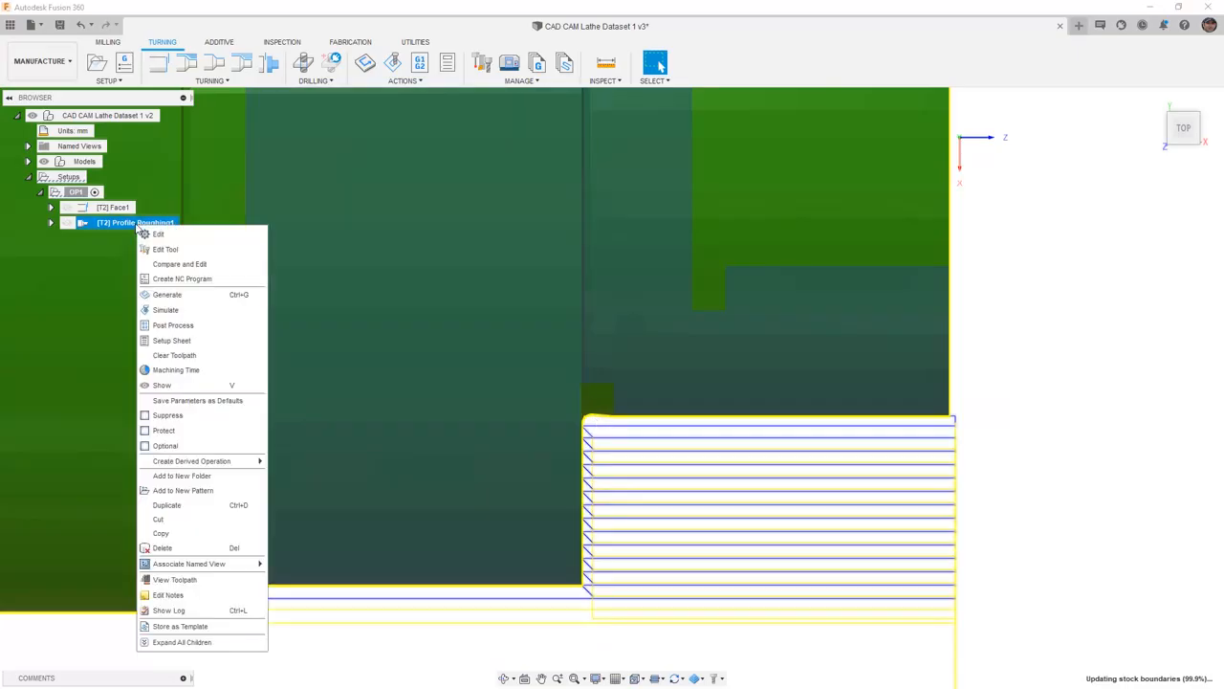
pyautogui.click(155, 234)
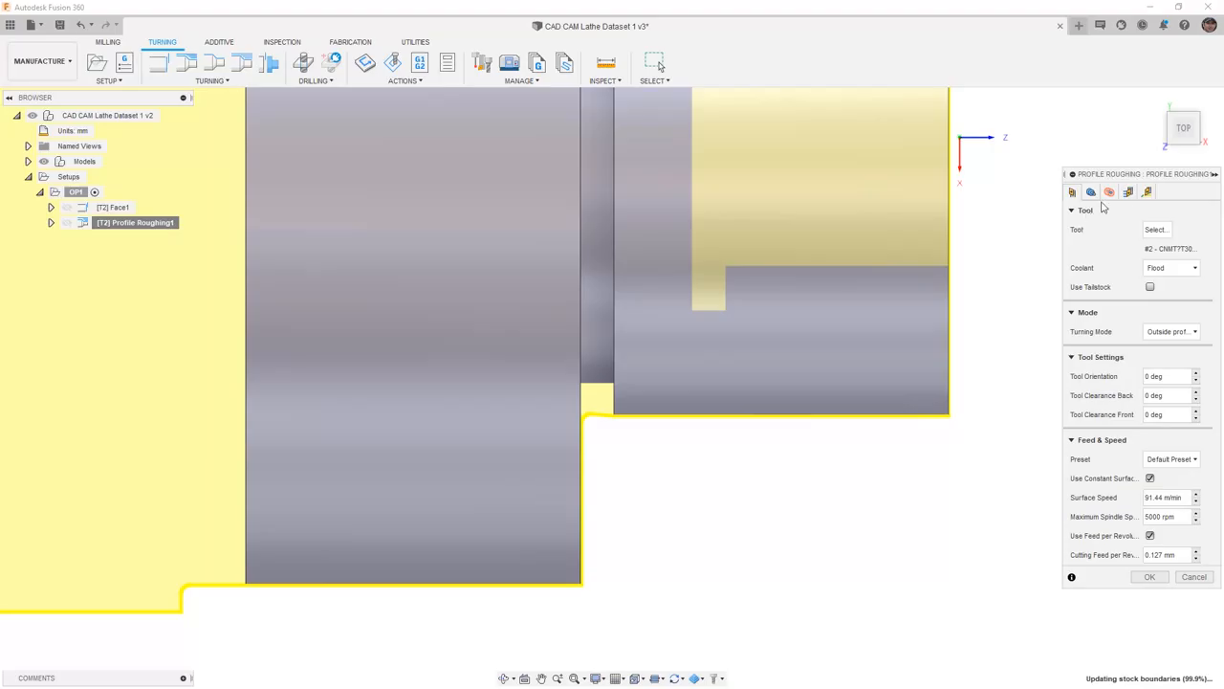
pyautogui.click(1128, 193)
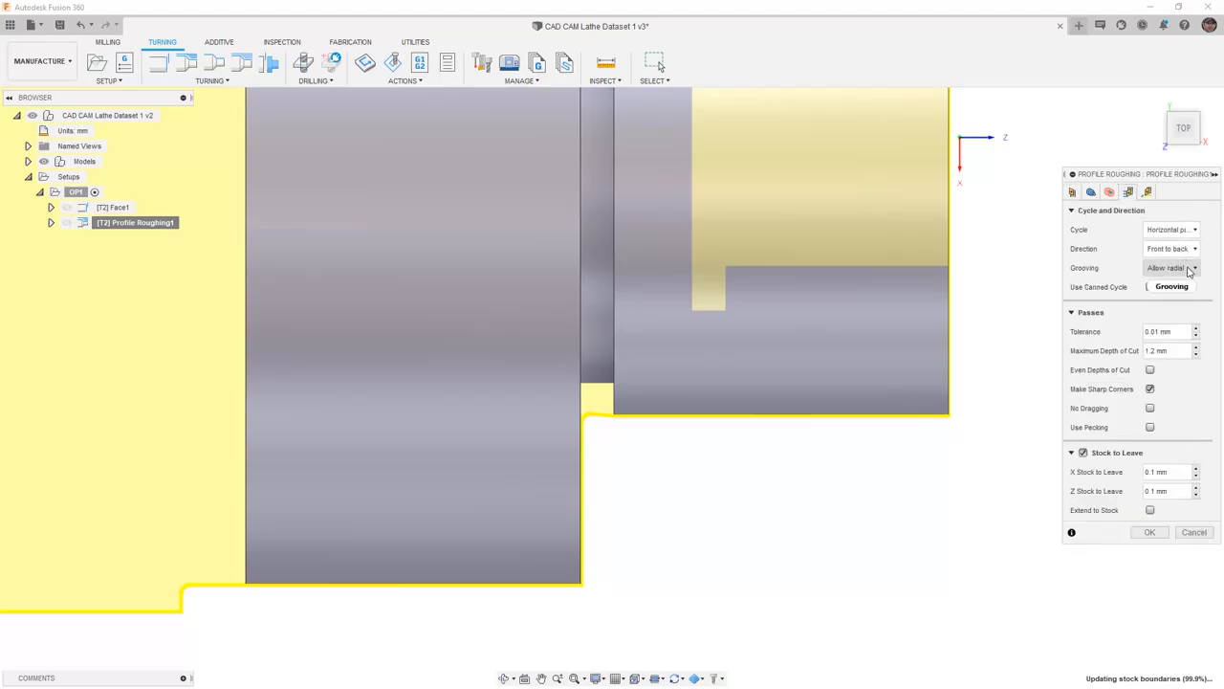
pyautogui.click(1186, 267)
pyautogui.click(1176, 286)
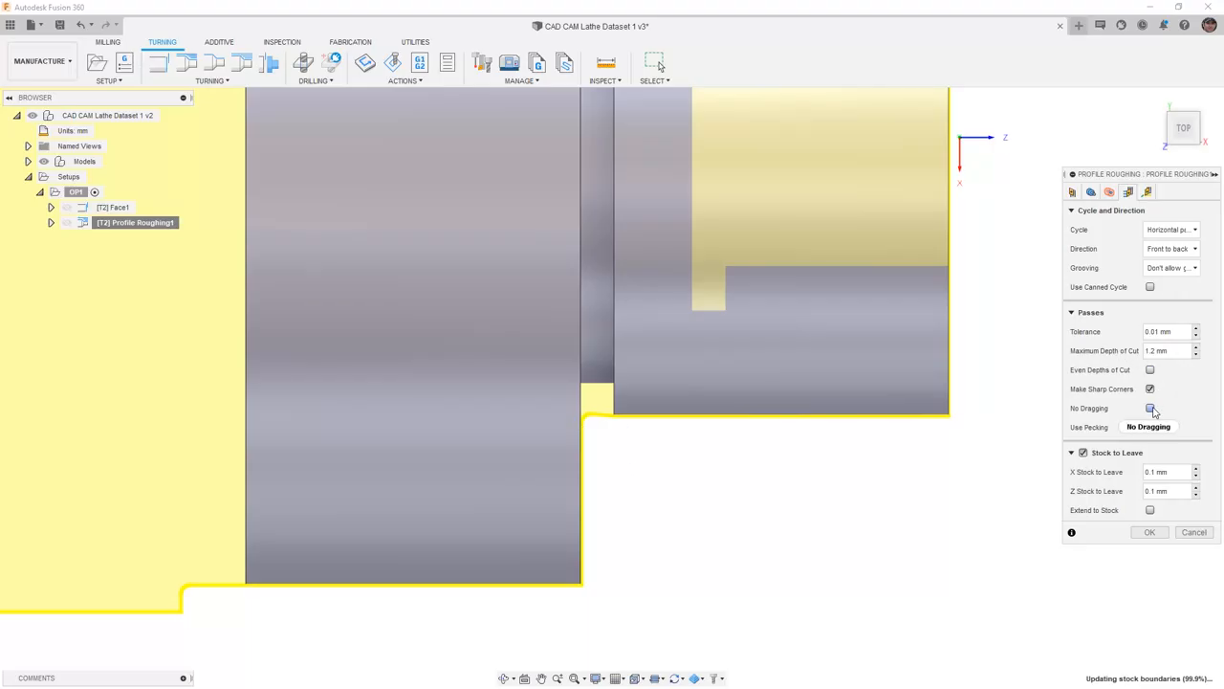
pyautogui.moveTo(1153, 410)
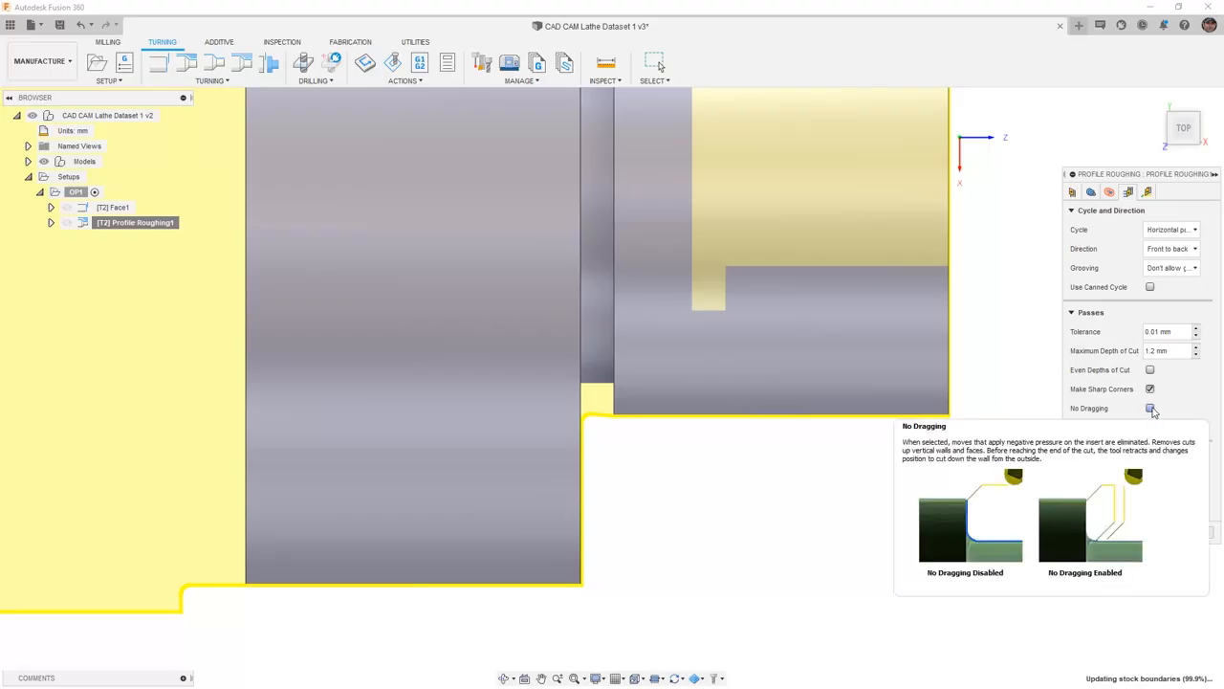
pyautogui.click(1151, 408)
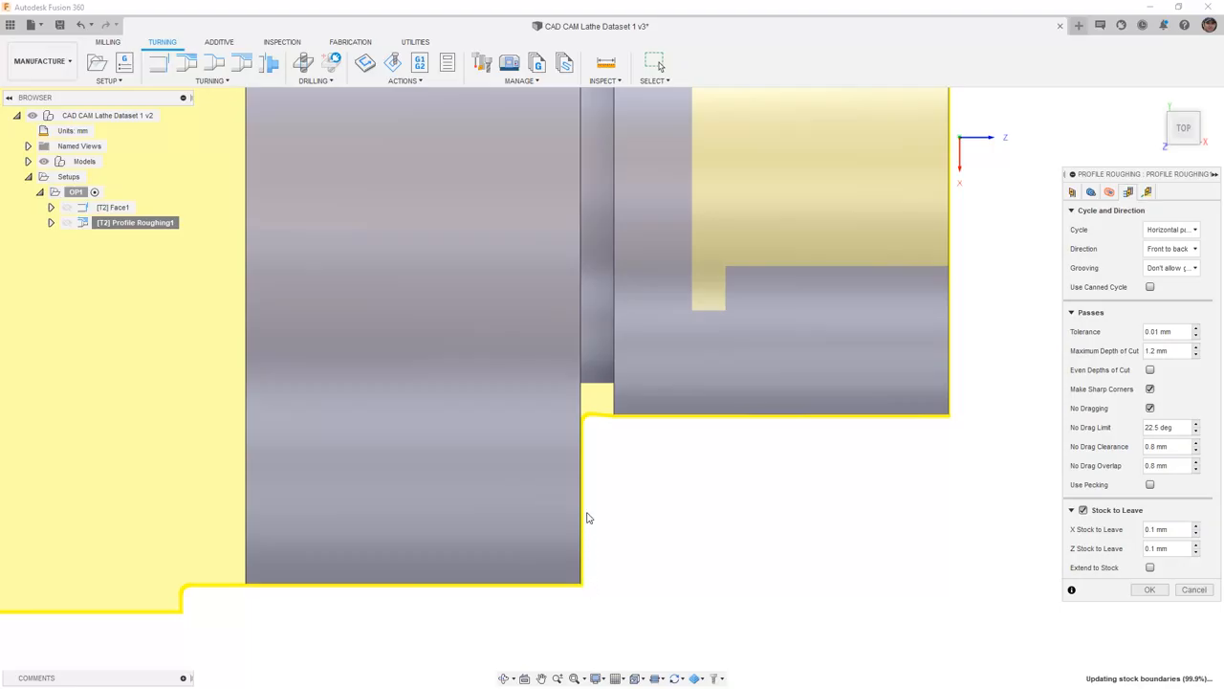
pyautogui.click(1146, 590)
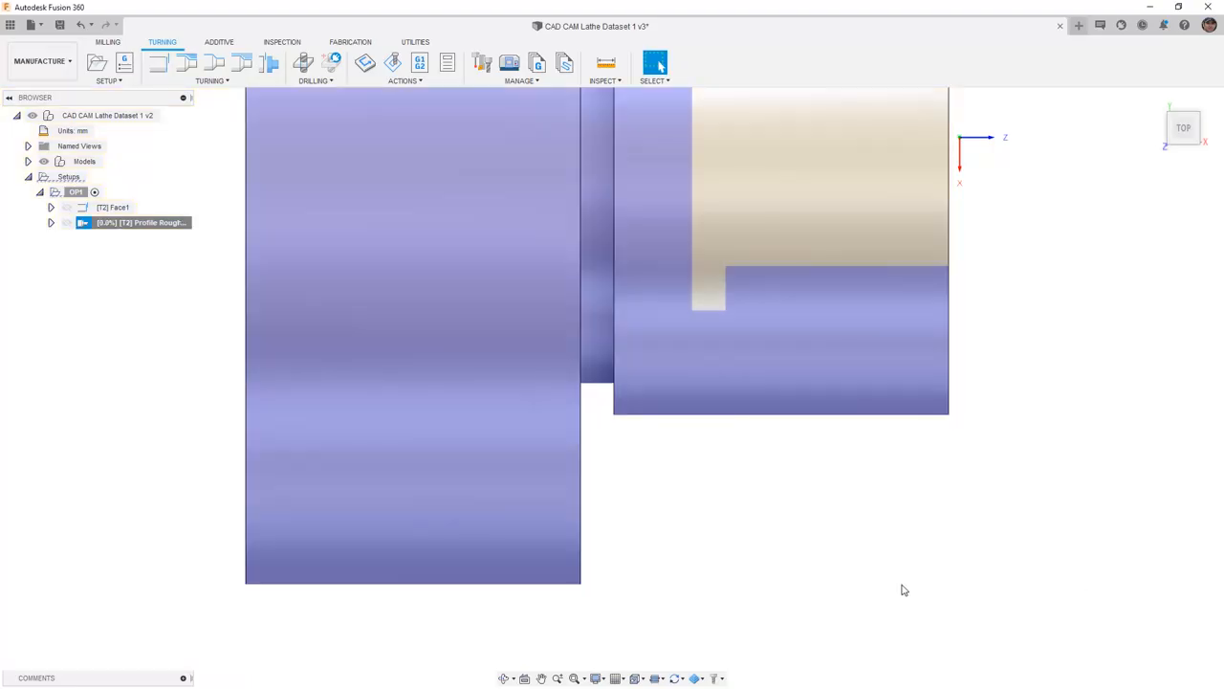
# Step: Set the profile roughing operation's back tangential extension to 10 mm and regenerate the toolpath
pyautogui.scroll(-1, 897, 584)
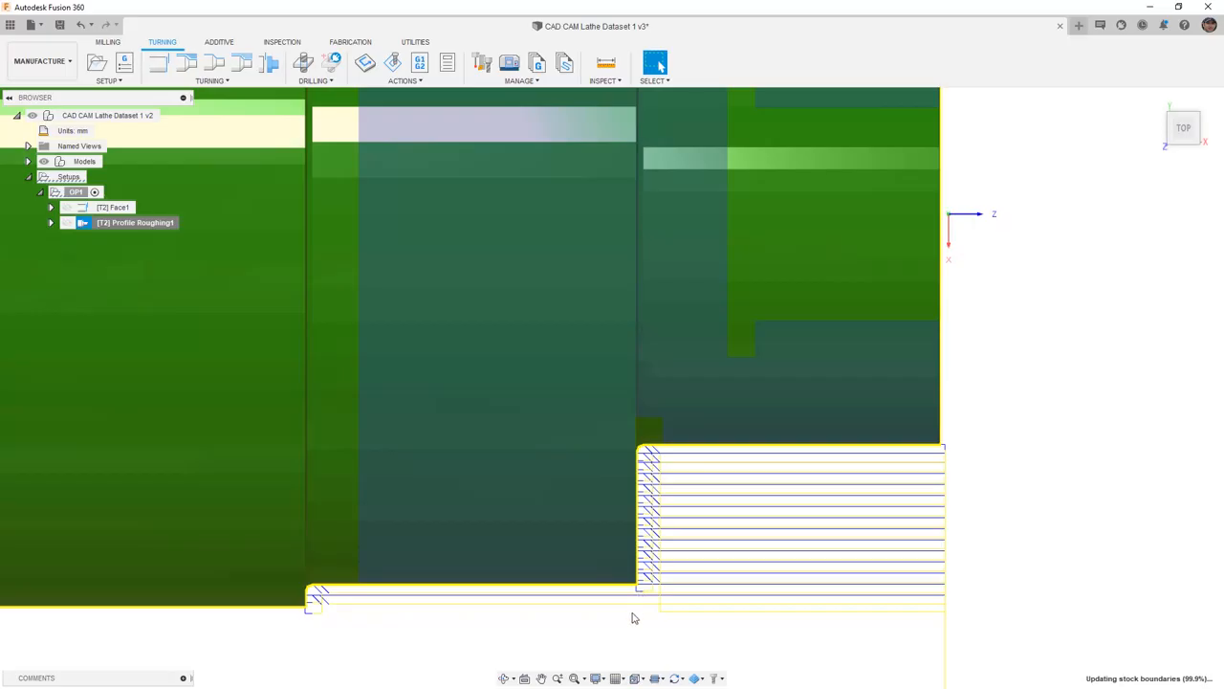
pyautogui.scroll(-2, 657, 607)
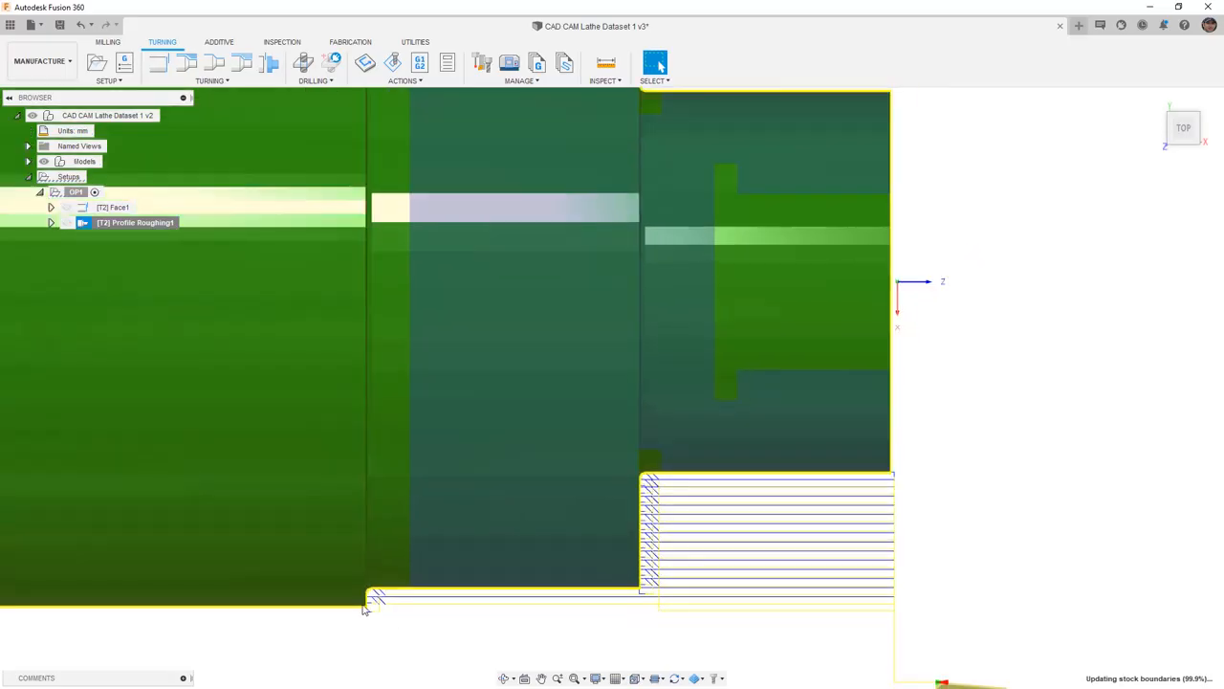
pyautogui.rightClick(143, 229)
pyautogui.click(155, 235)
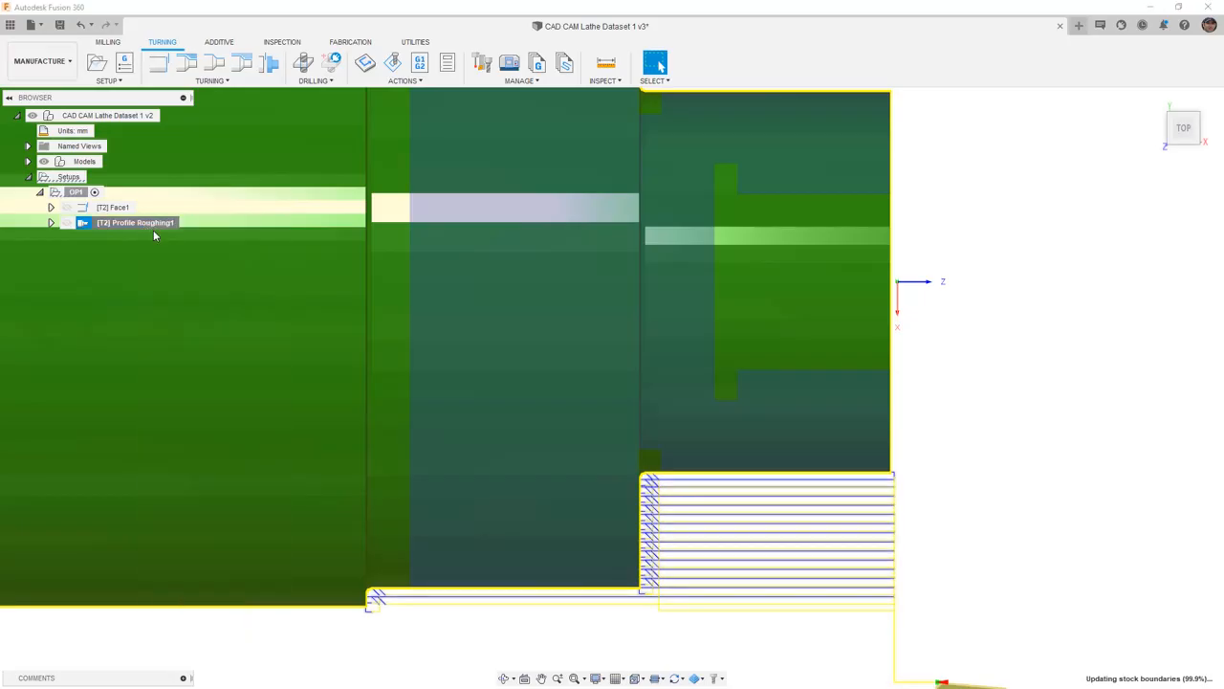
pyautogui.click(1092, 192)
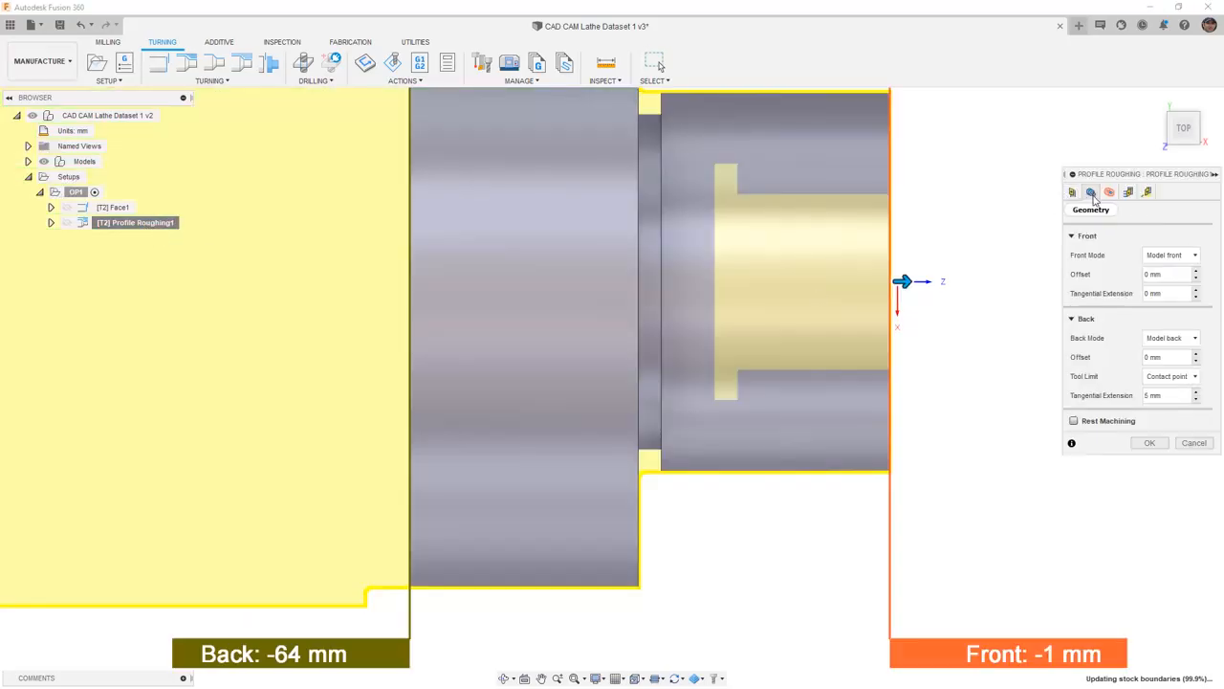
pyautogui.write('10')
pyautogui.click(1153, 443)
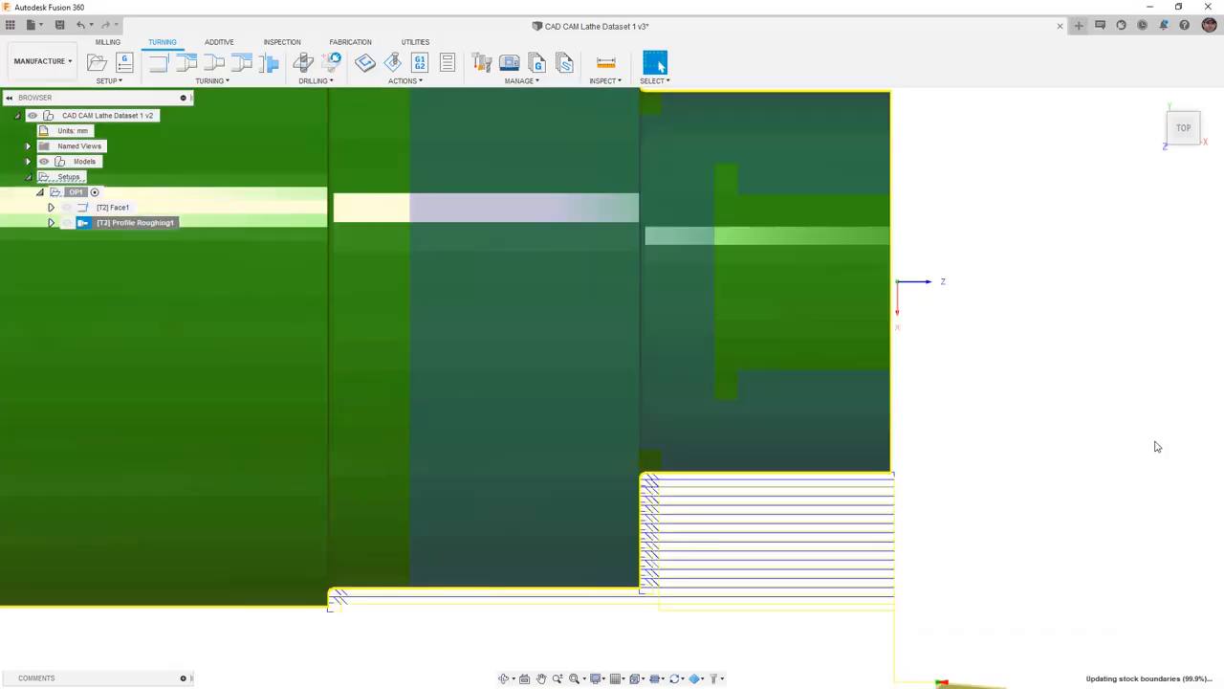
# Step: Create a Turning Profile Finishing operation on the outside profile with an 8 mm tangential extension at the back
pyautogui.scroll(-2, 508, 432)
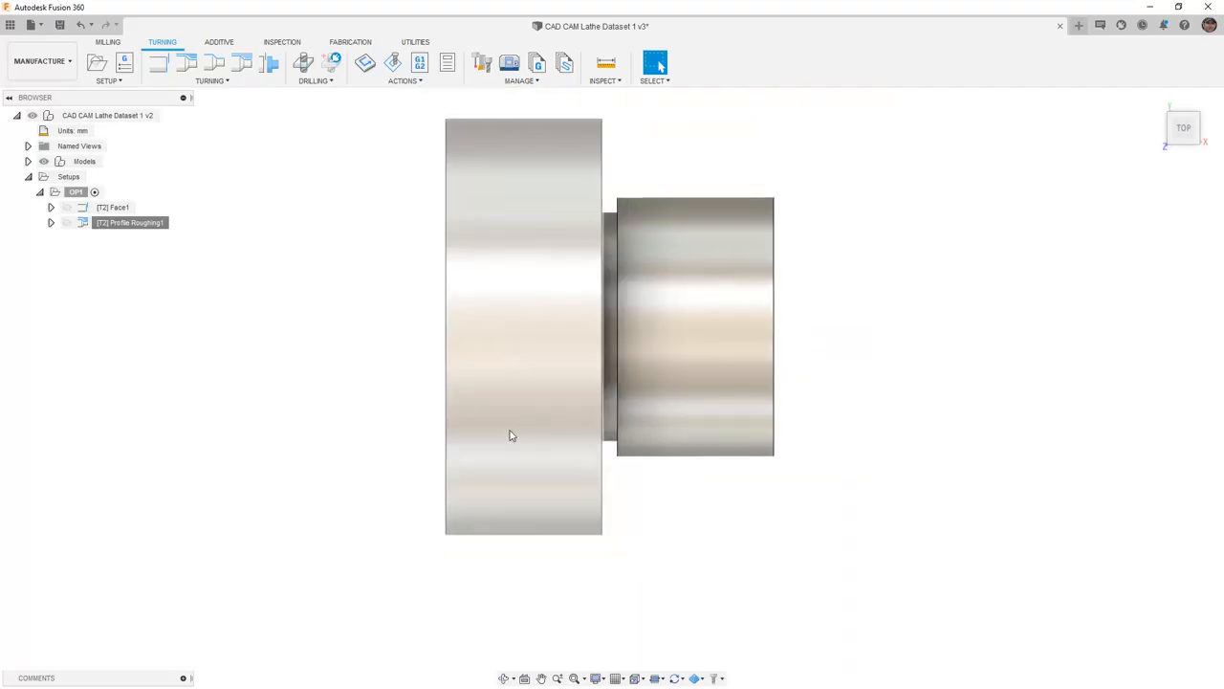
pyautogui.click(226, 82)
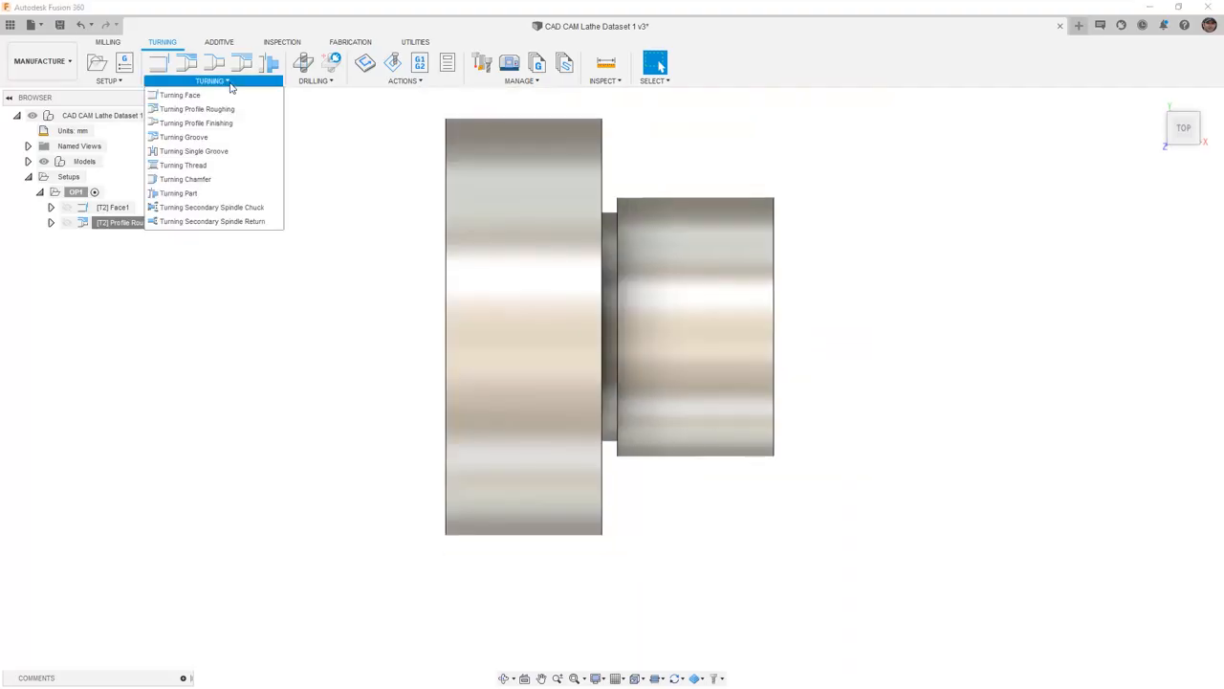
pyautogui.click(222, 124)
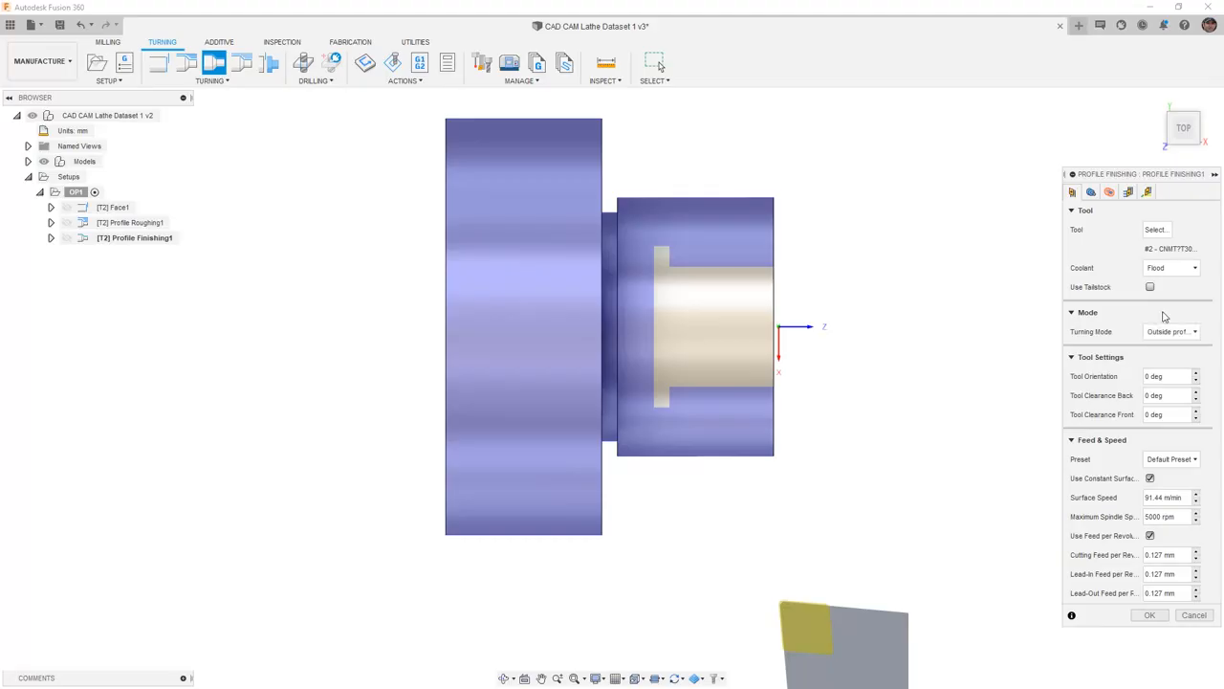
pyautogui.click(1092, 193)
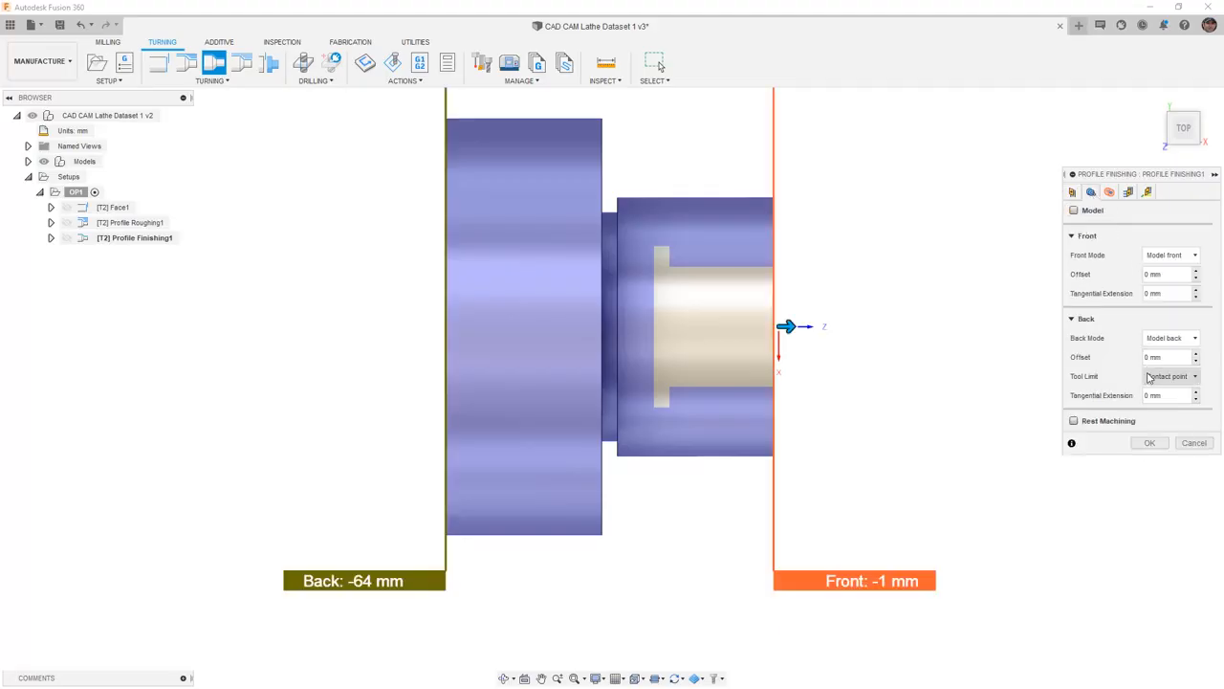
pyautogui.doubleClick(1148, 395)
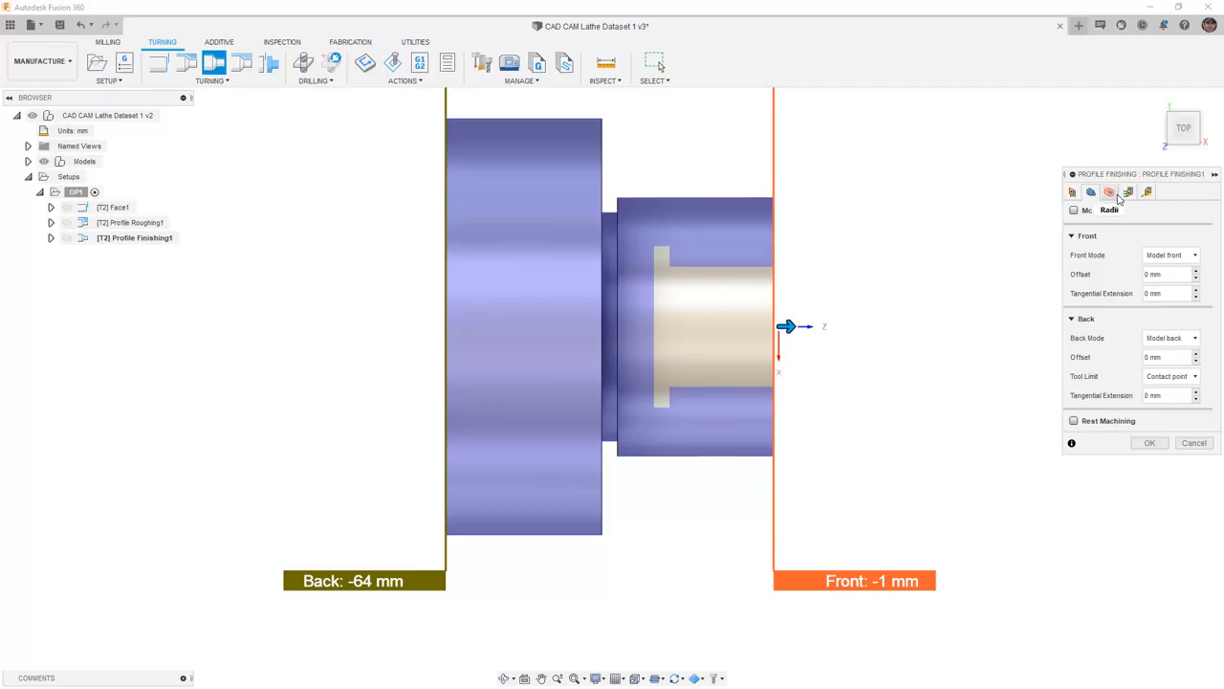
# Step: Enable No Dragging for the profile finishing passes and generate the toolpath
pyautogui.click(1128, 192)
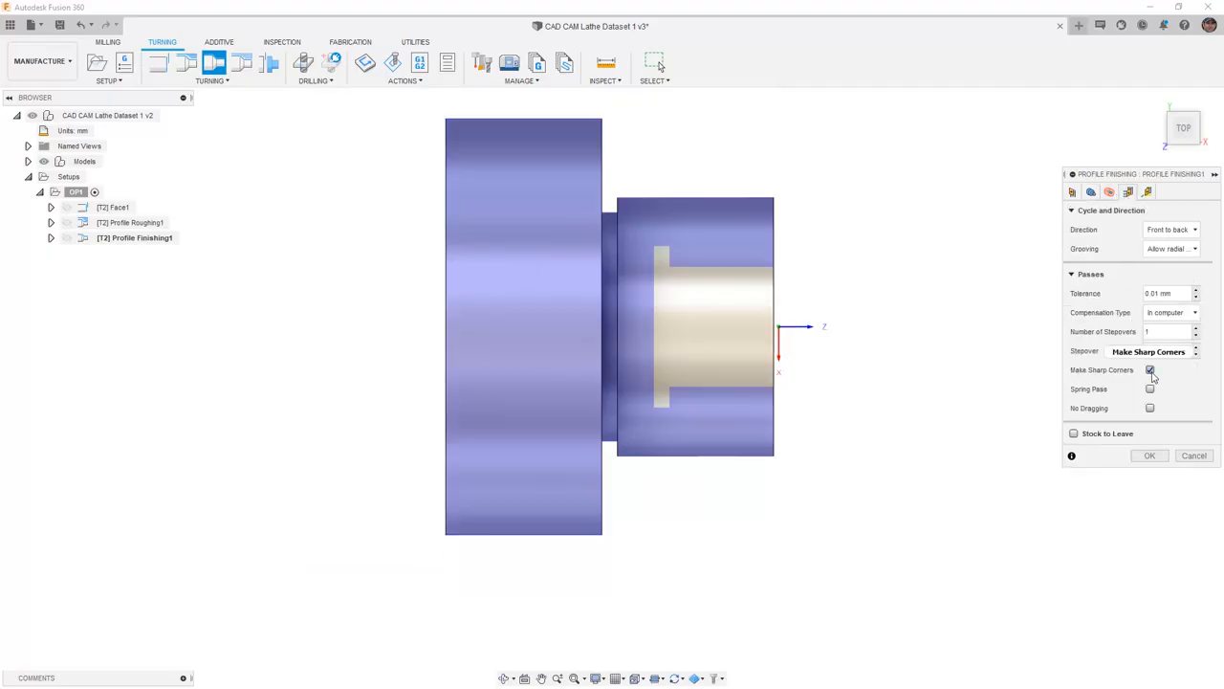
pyautogui.moveTo(1153, 376)
pyautogui.click(1151, 408)
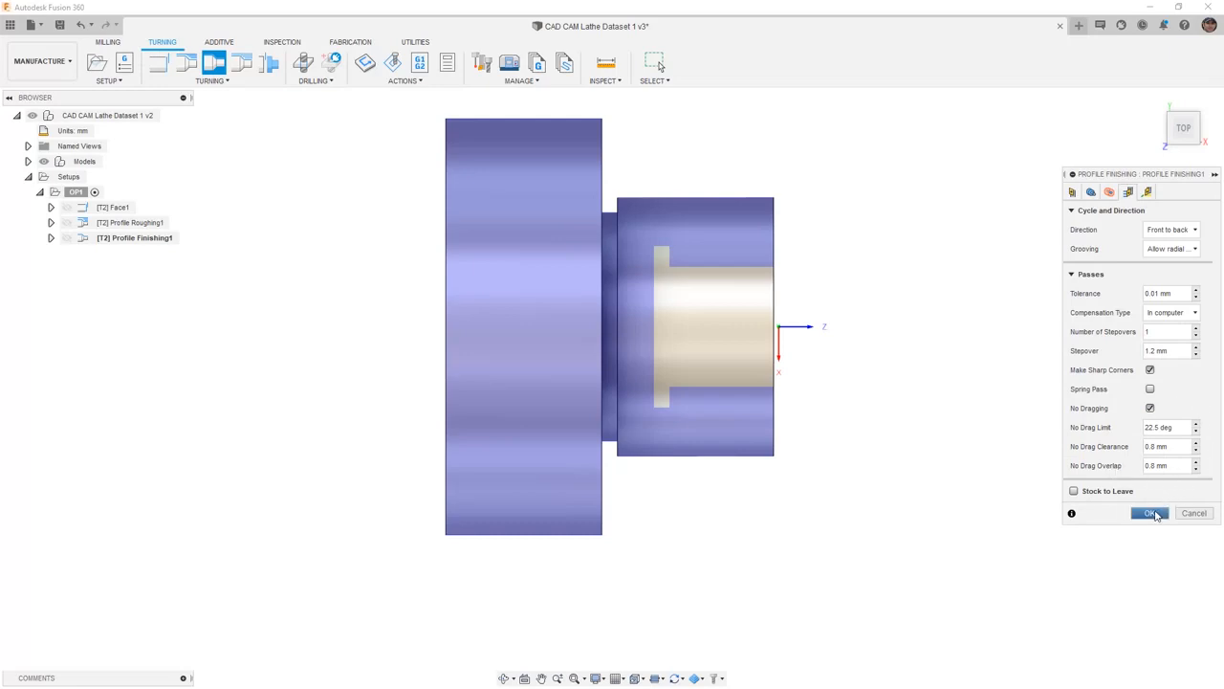
pyautogui.click(1150, 512)
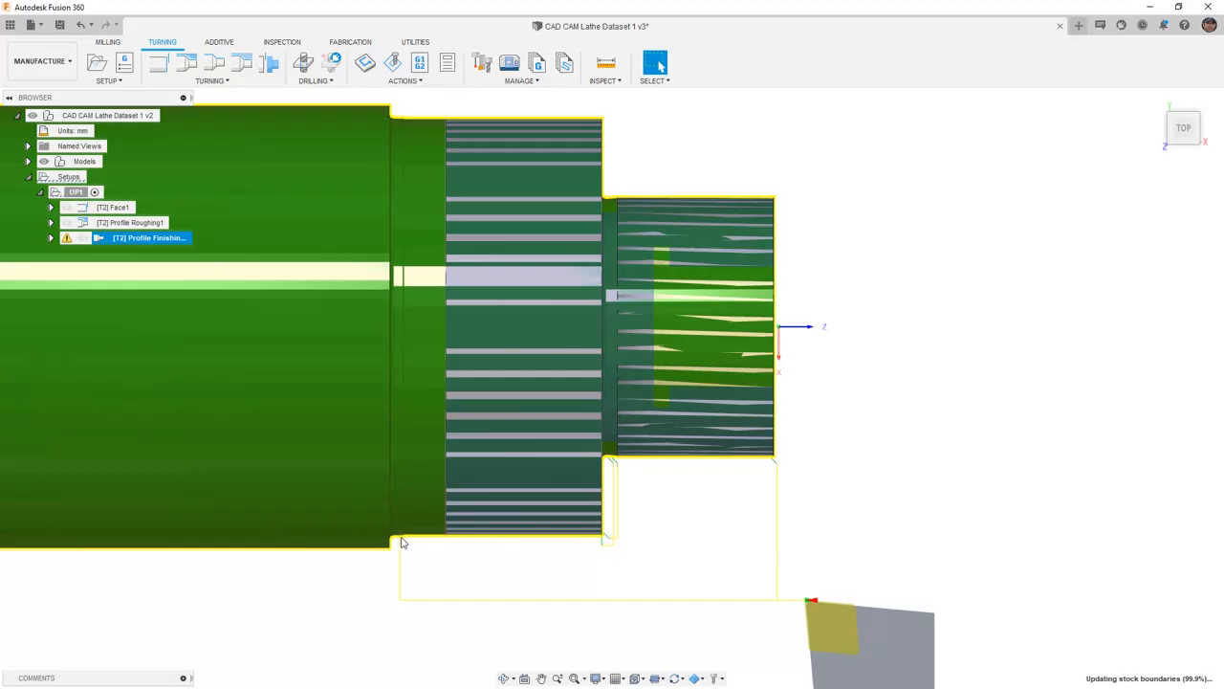
# Step: Return the part to the home view and save a new version of the document
pyautogui.click(970, 485)
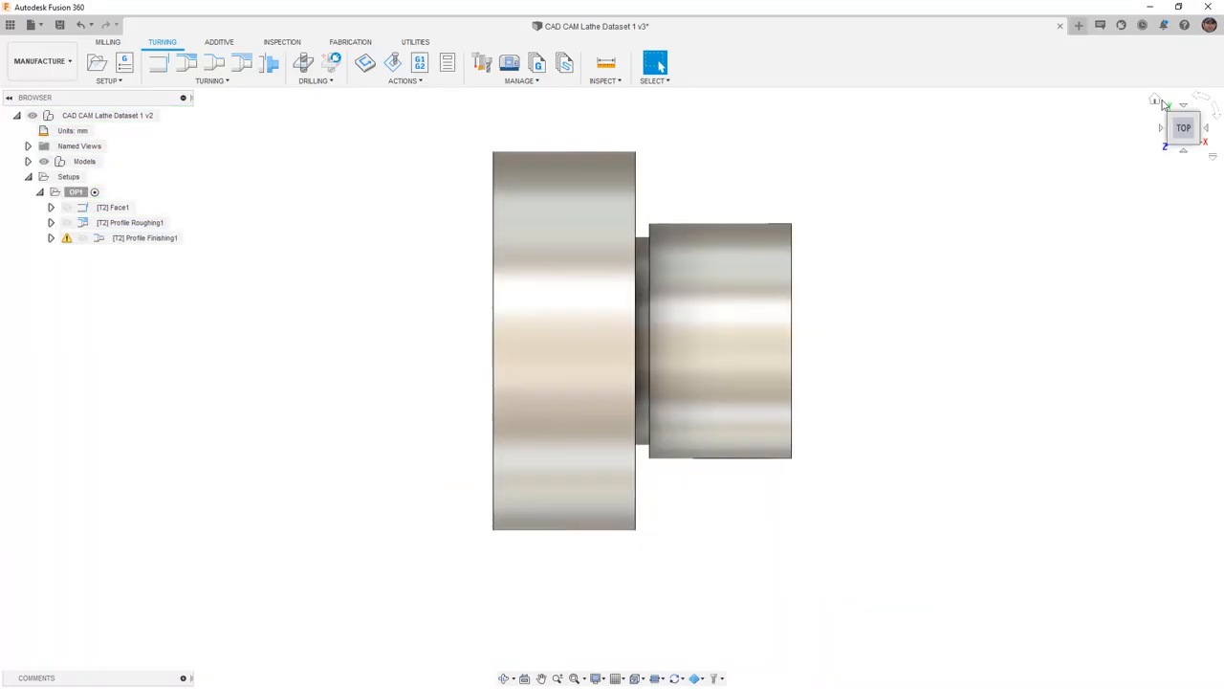
pyautogui.click(1156, 101)
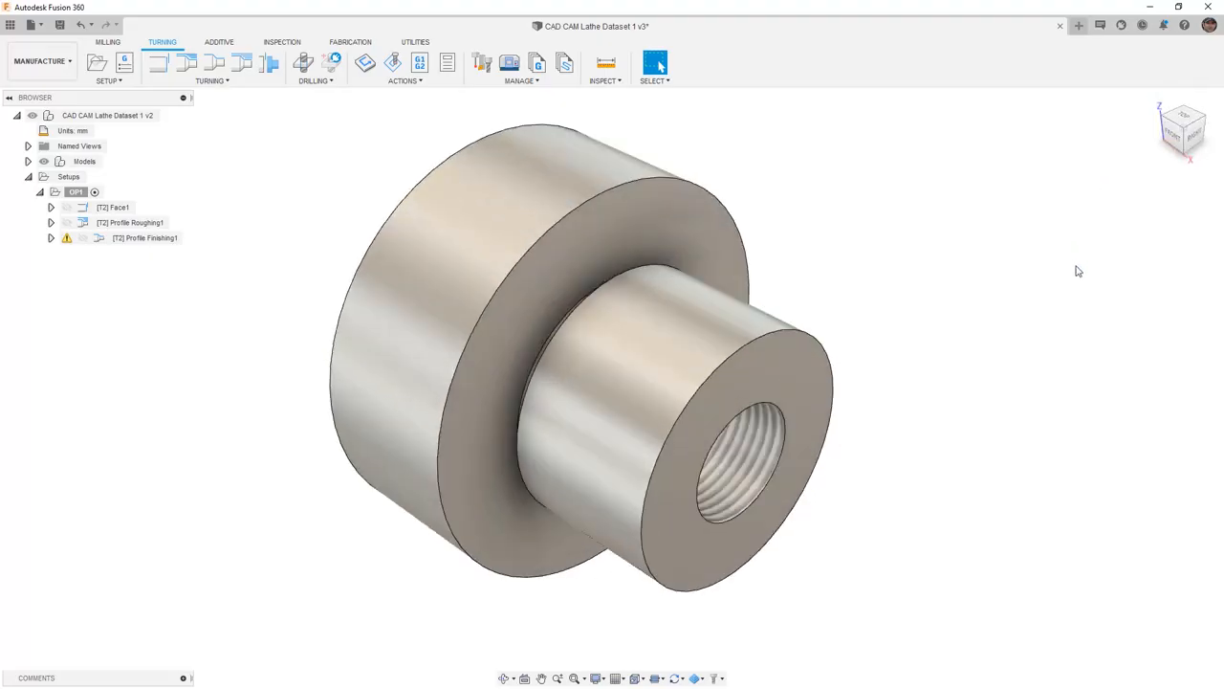
pyautogui.click(60, 24)
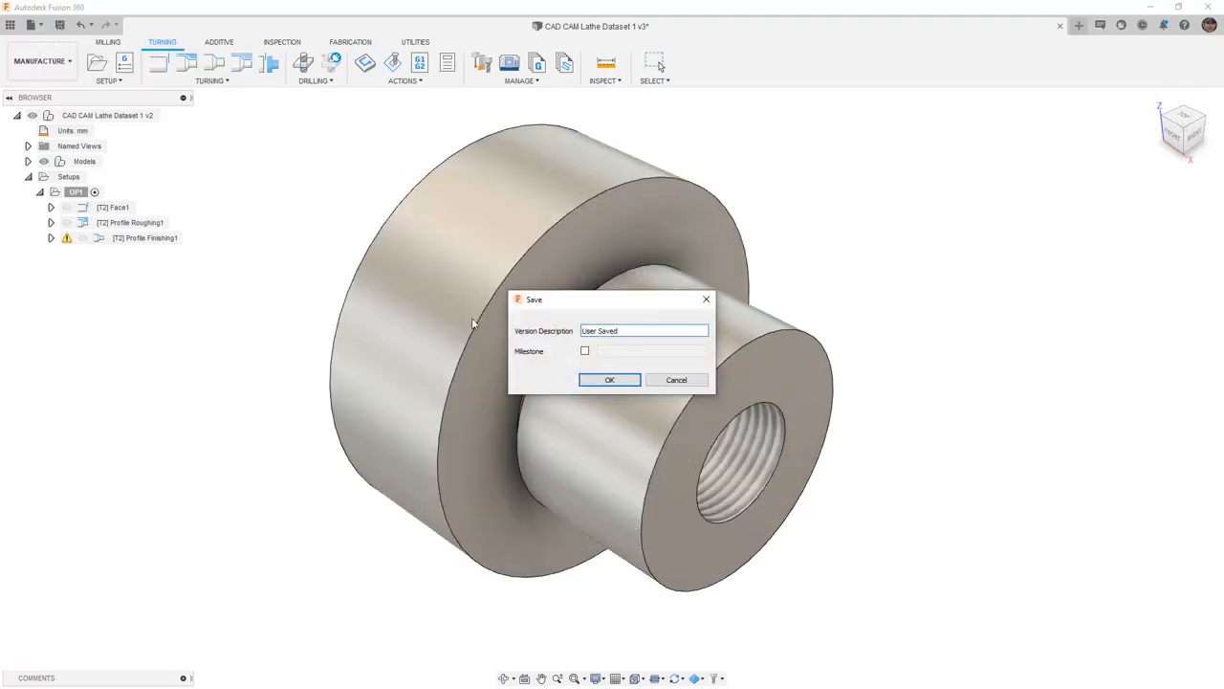
pyautogui.click(613, 380)
# Step: Examine the generation warning of the profile finishing operation
pyautogui.click(69, 241)
pyautogui.click(68, 241)
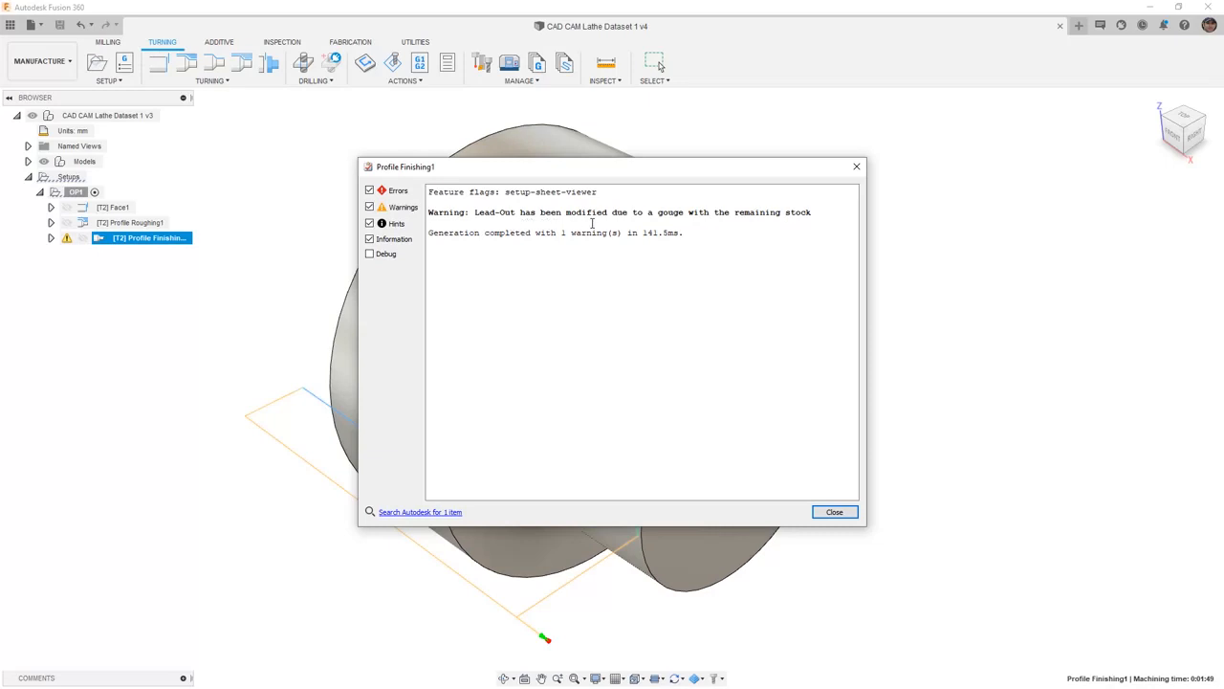
pyautogui.click(834, 512)
# Step: Set the profile finishing operation's linear lead-in length to 1 mm and regenerate the toolpath
pyautogui.rightClick(169, 239)
pyautogui.click(186, 248)
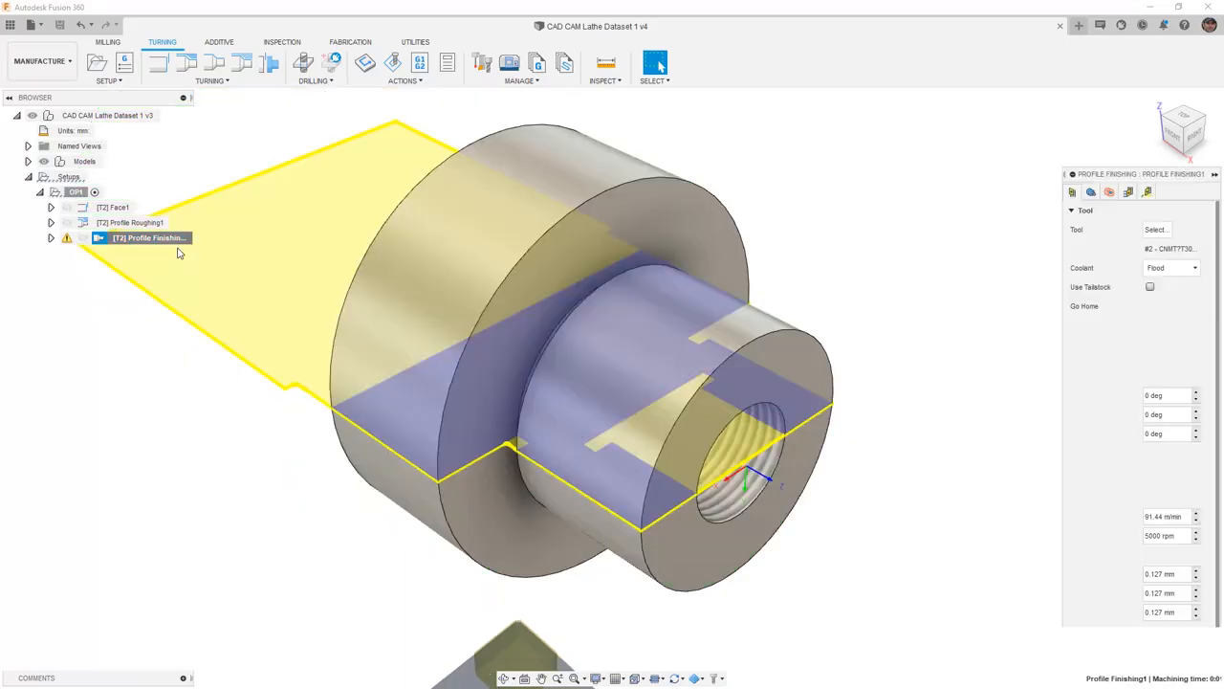
pyautogui.click(1153, 192)
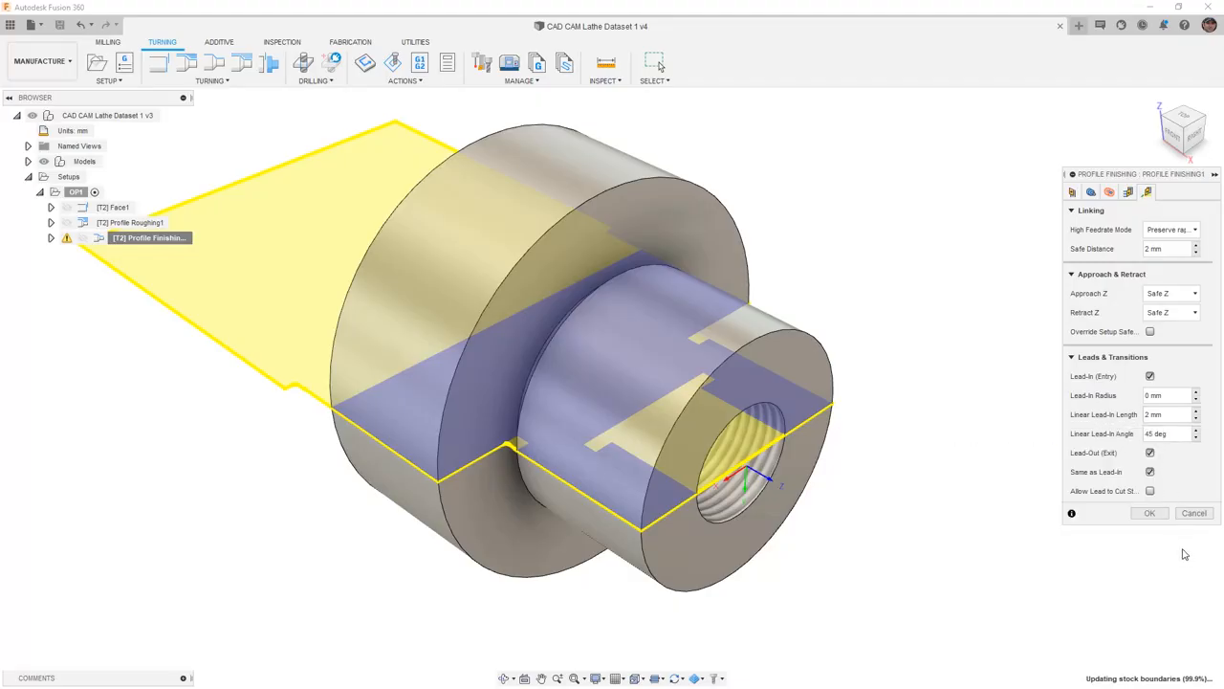
pyautogui.doubleClick(1144, 415)
pyautogui.write('1')
pyautogui.click(1150, 513)
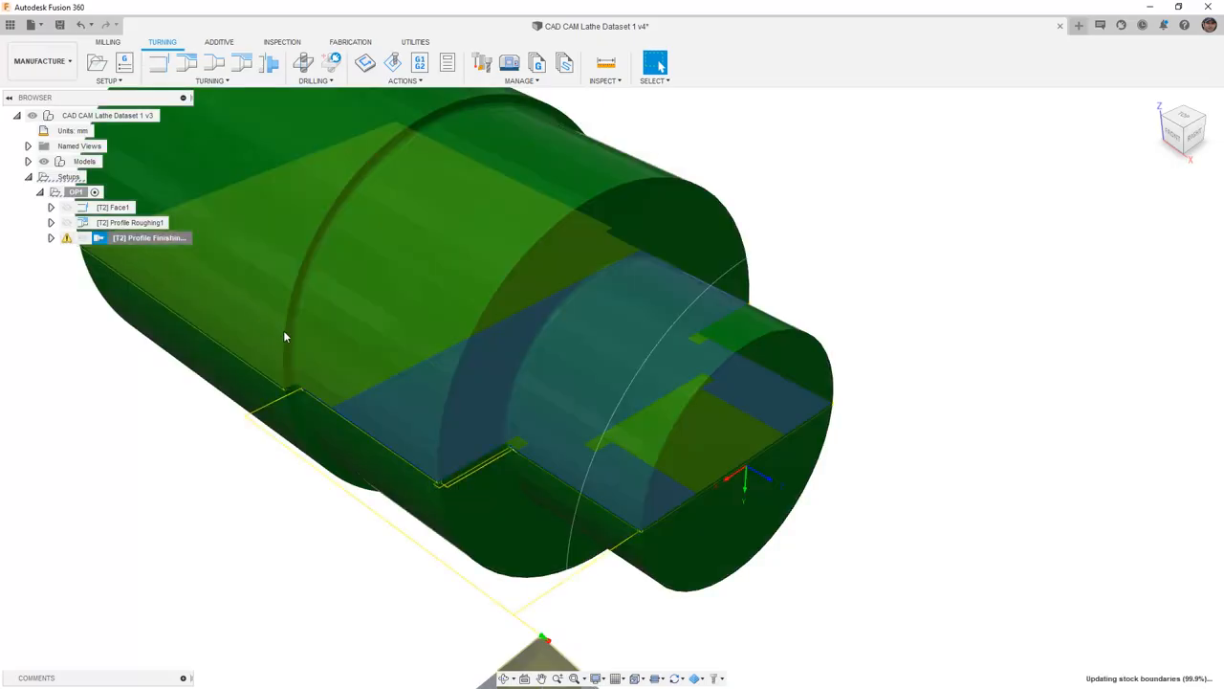
# Step: Set the profile roughing operation's back tangential extension to 12 mm and regenerate the toolpath
pyautogui.click(128, 224)
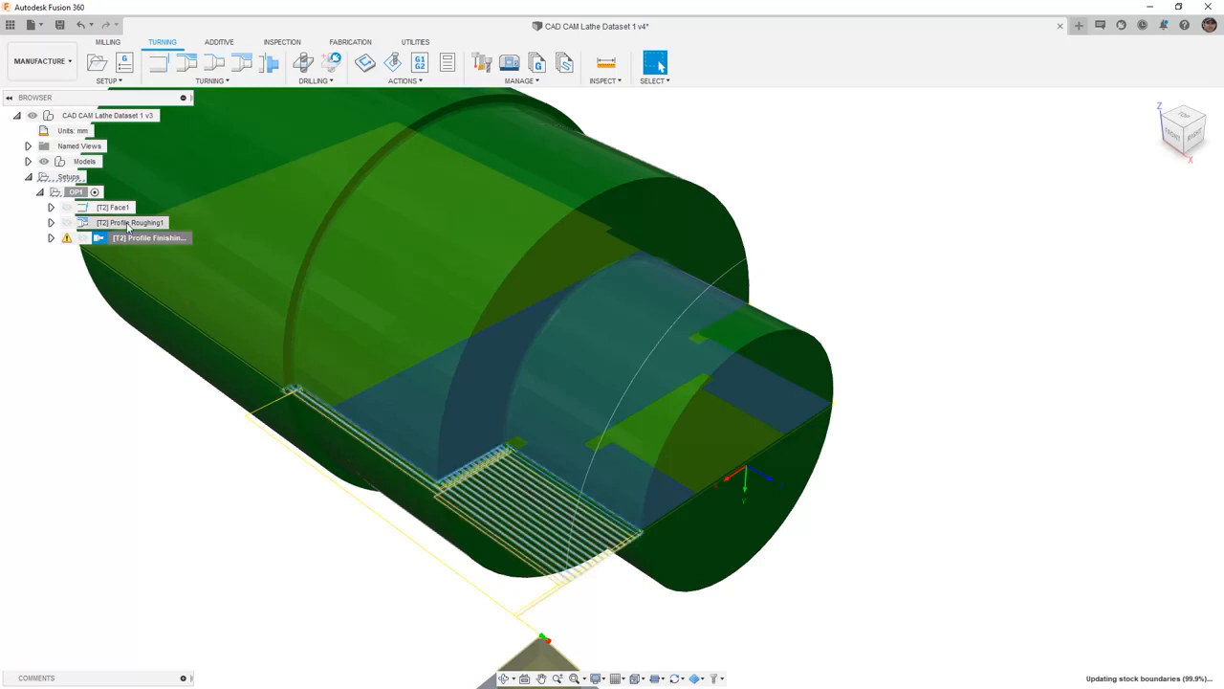
pyautogui.rightClick(128, 226)
pyautogui.click(146, 238)
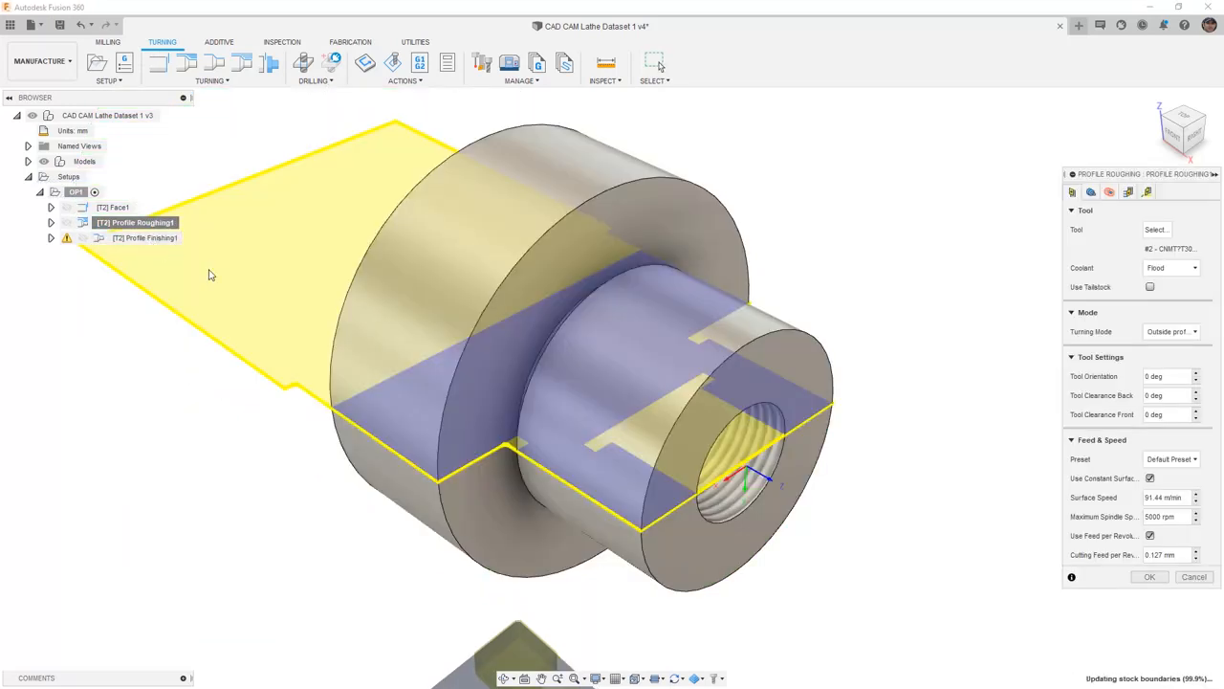
pyautogui.click(1091, 192)
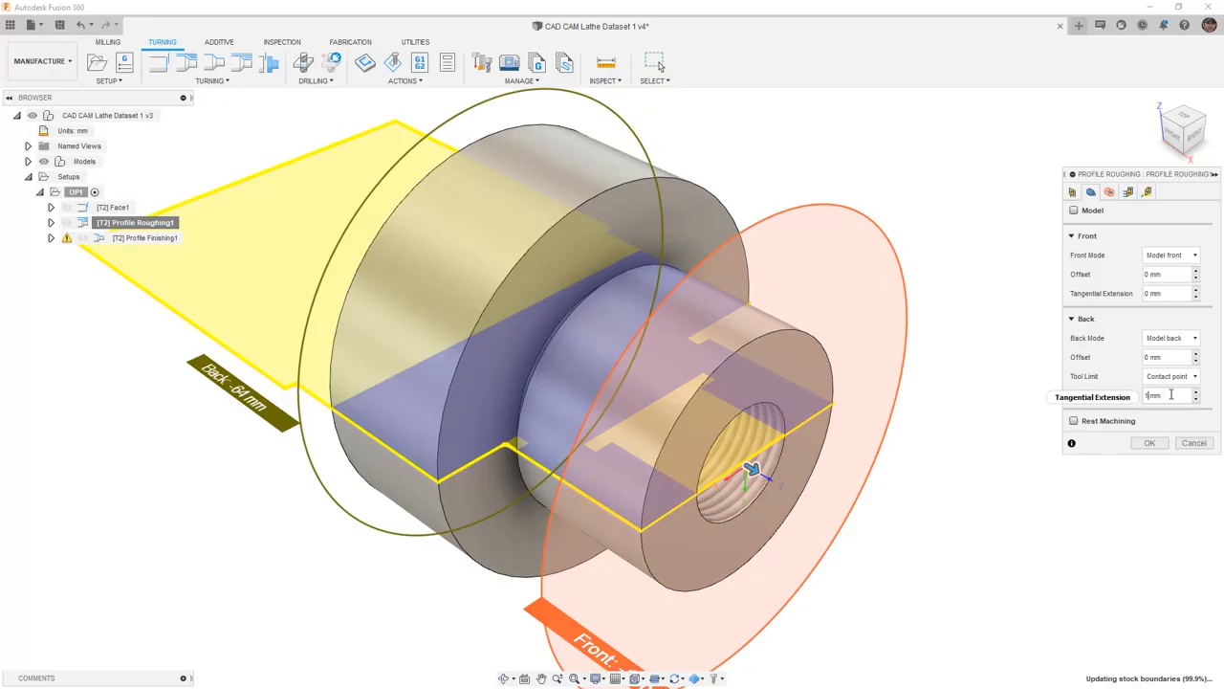
pyautogui.write('2')
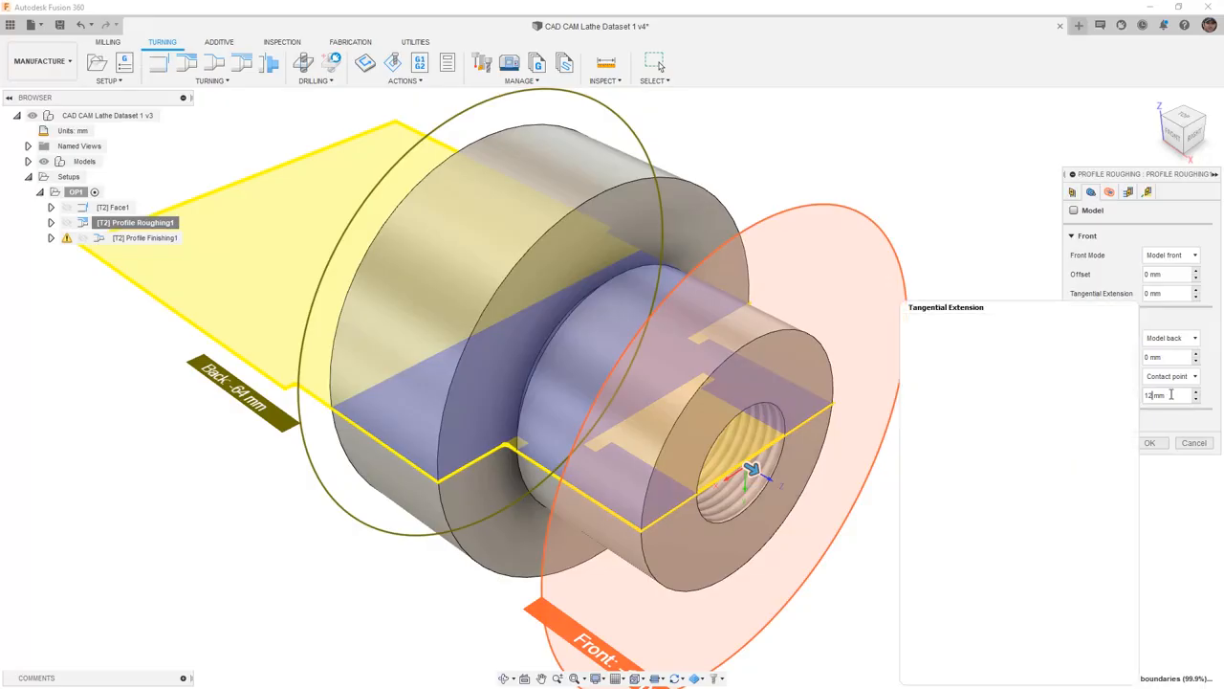
pyautogui.click(1151, 445)
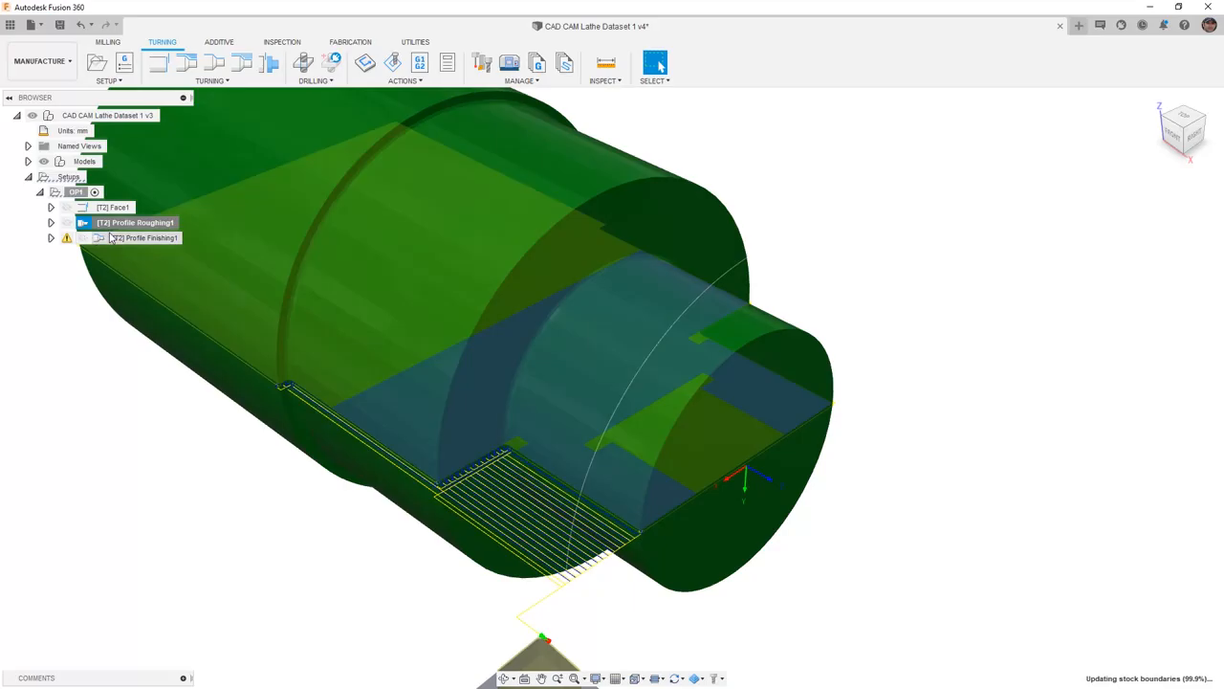
# Step: Set the profile finishing operation's linear lead-in angle to 80 deg and regenerate the toolpath
pyautogui.rightClick(113, 237)
pyautogui.click(120, 250)
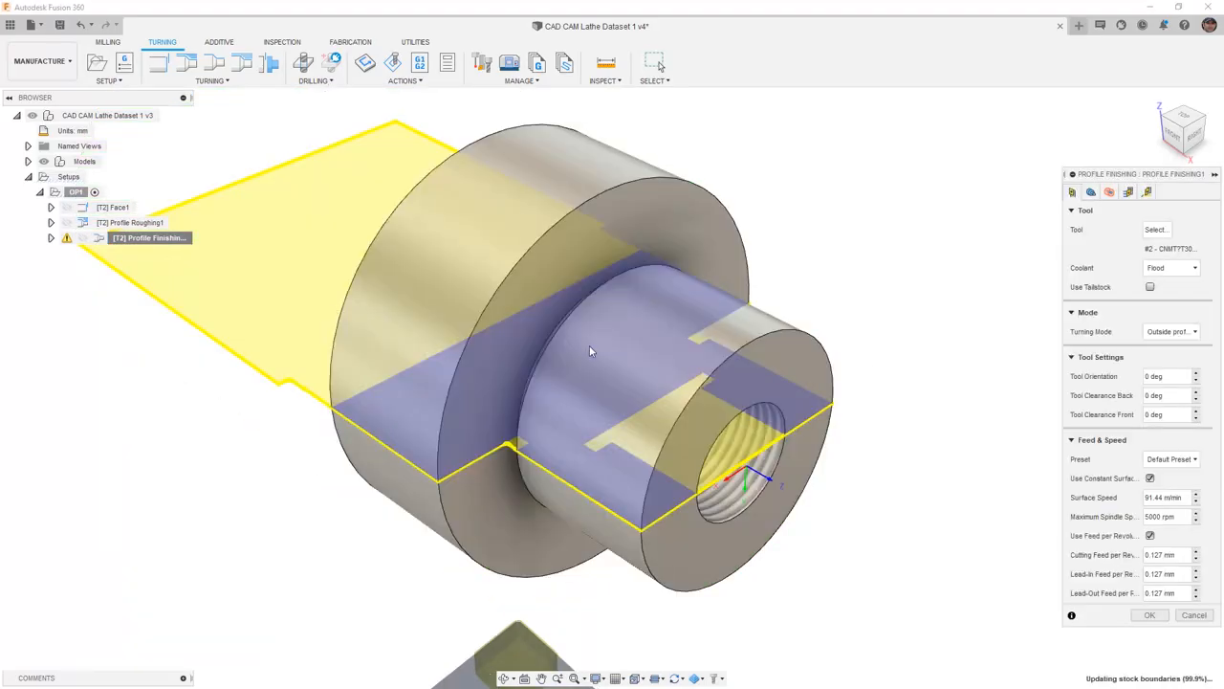
pyautogui.click(1146, 191)
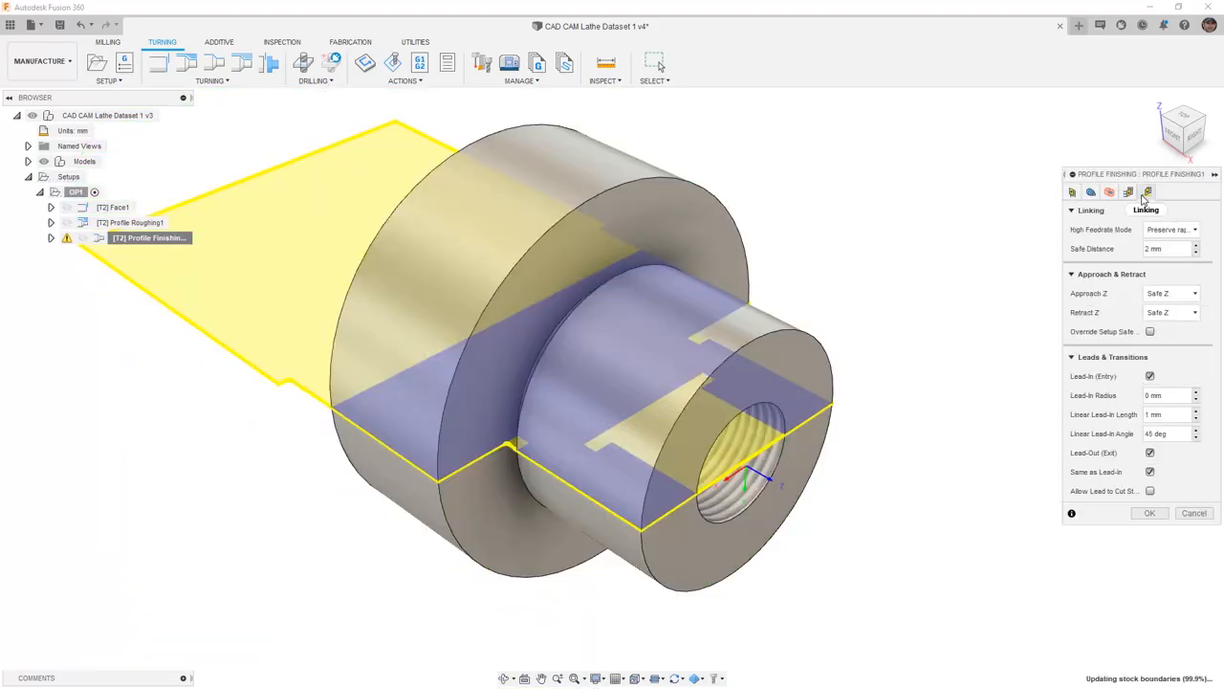
pyautogui.doubleClick(1148, 434)
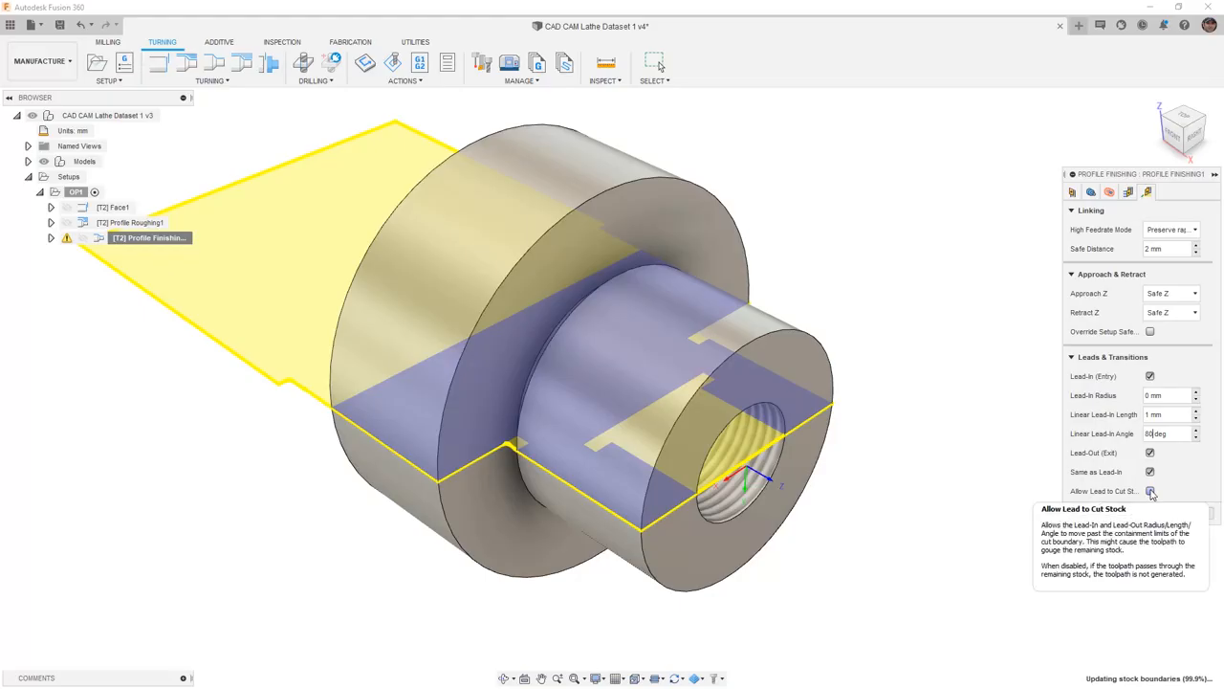
pyautogui.click(1160, 517)
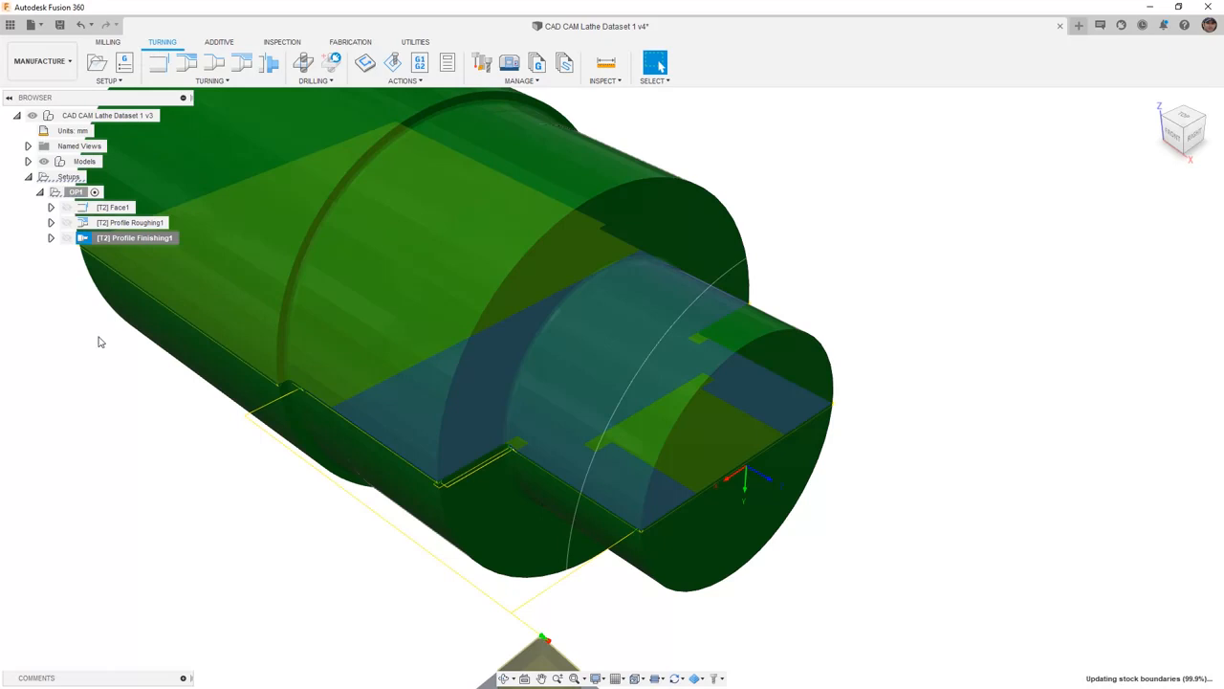
# Step: Clear the operation selection and save the document with the revised toolpaths as a new version
pyautogui.click(232, 466)
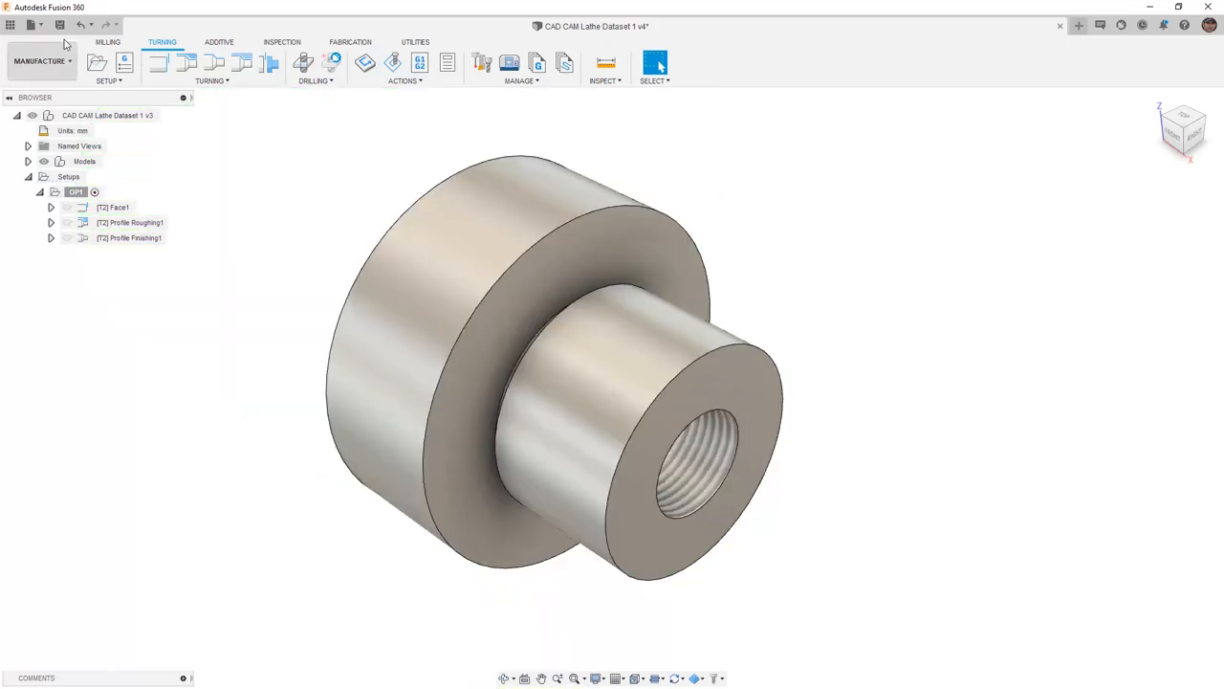
pyautogui.click(59, 24)
pyautogui.click(583, 384)
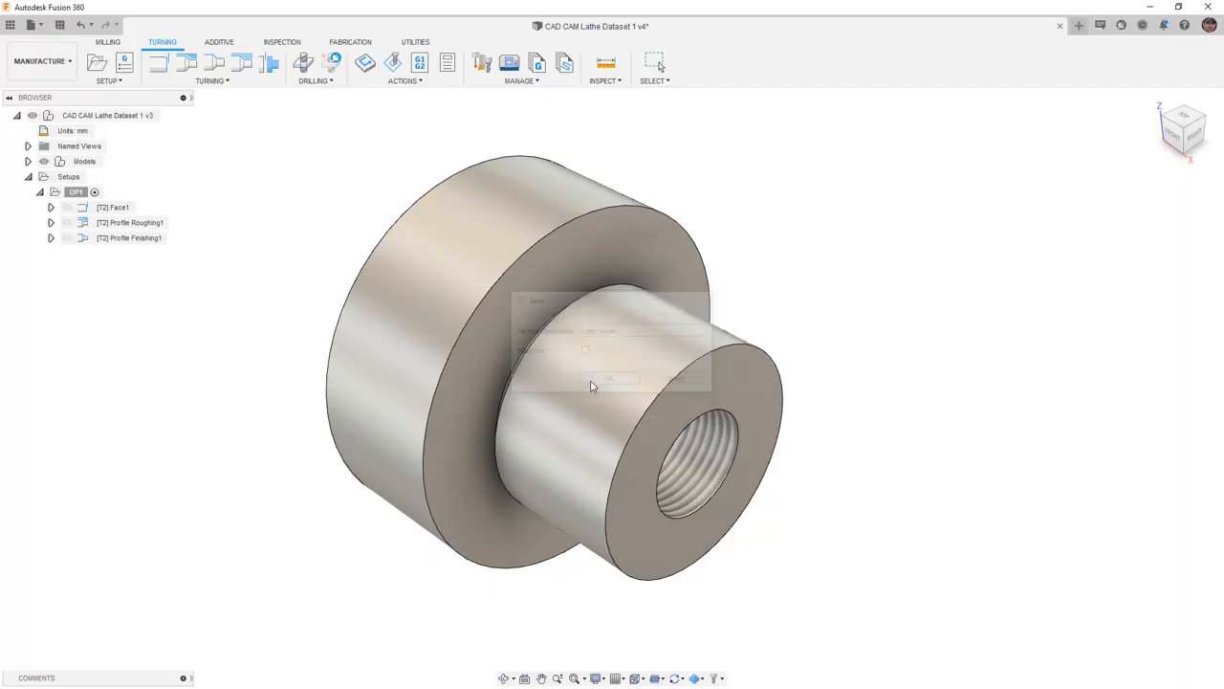